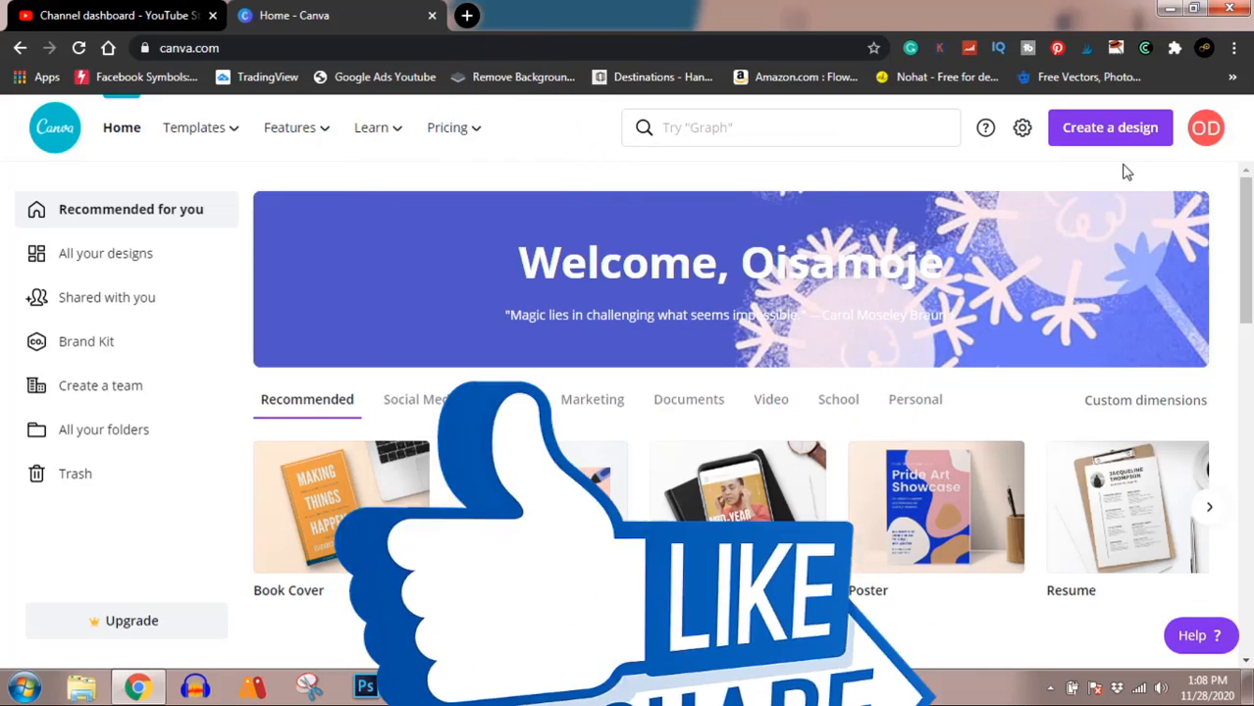
Step: Create a new blank design with custom dimensions of 4500 x 5400 px
left_click(1112, 135)
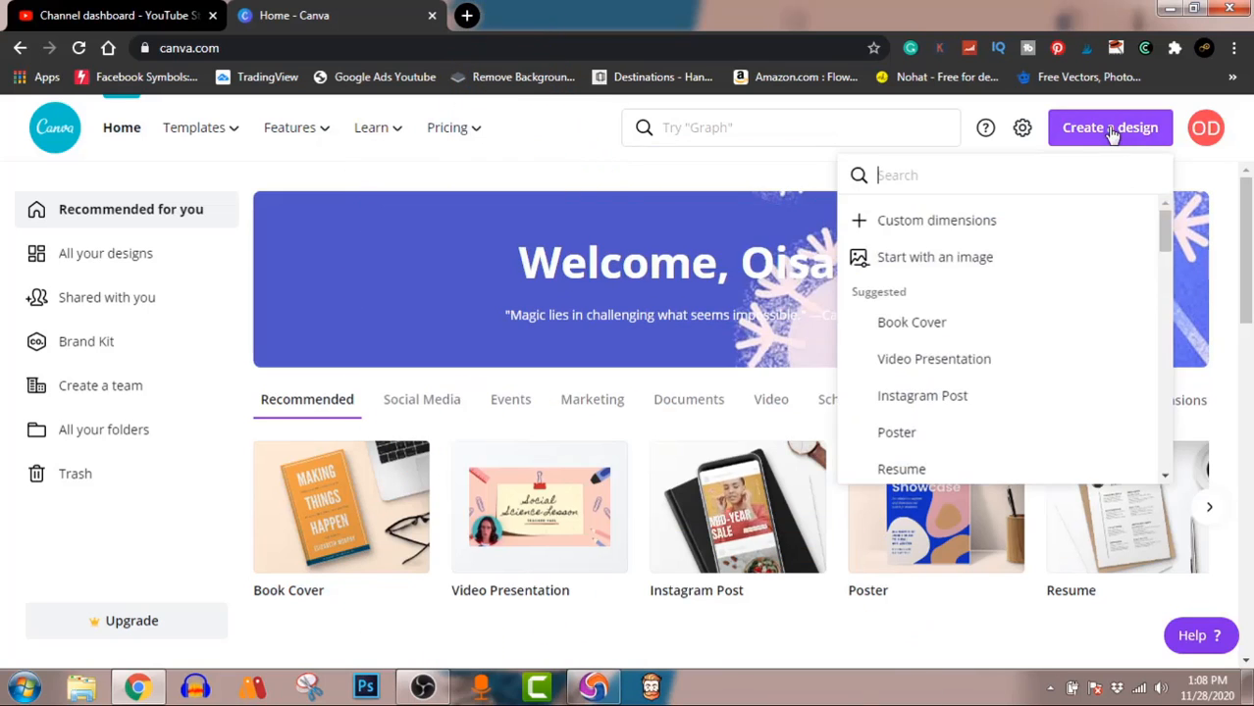
left_click(934, 221)
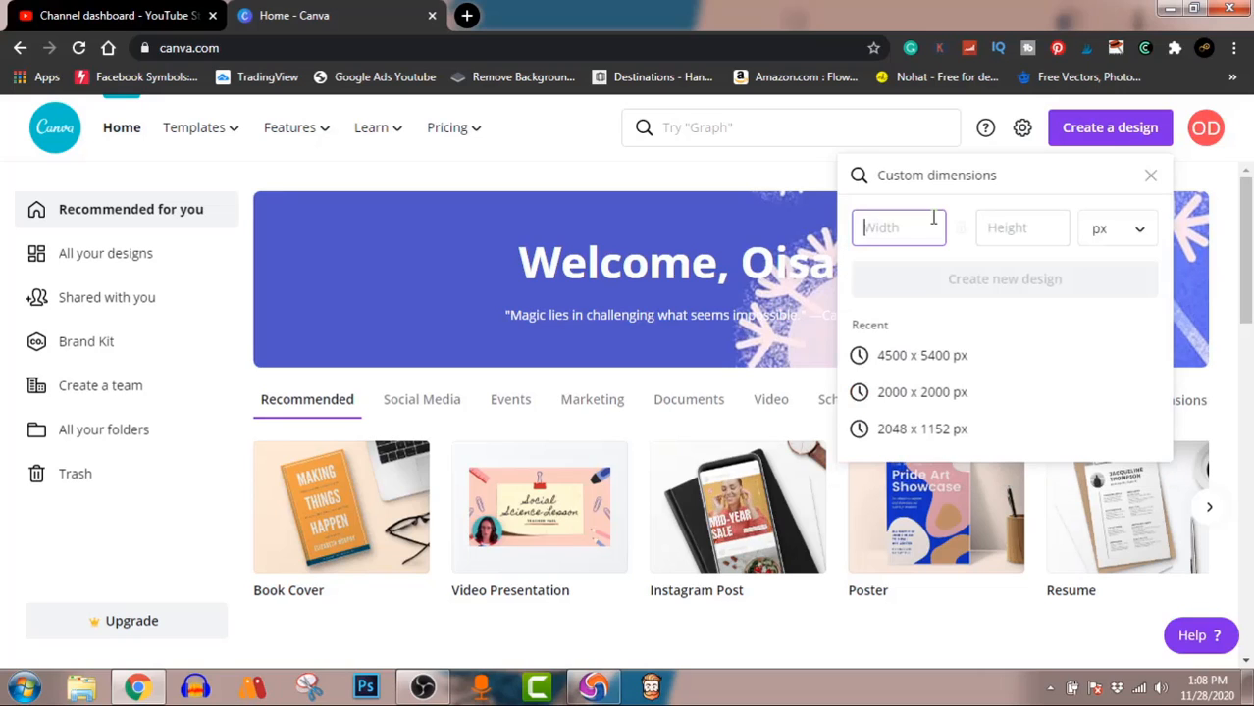
left_click(913, 358)
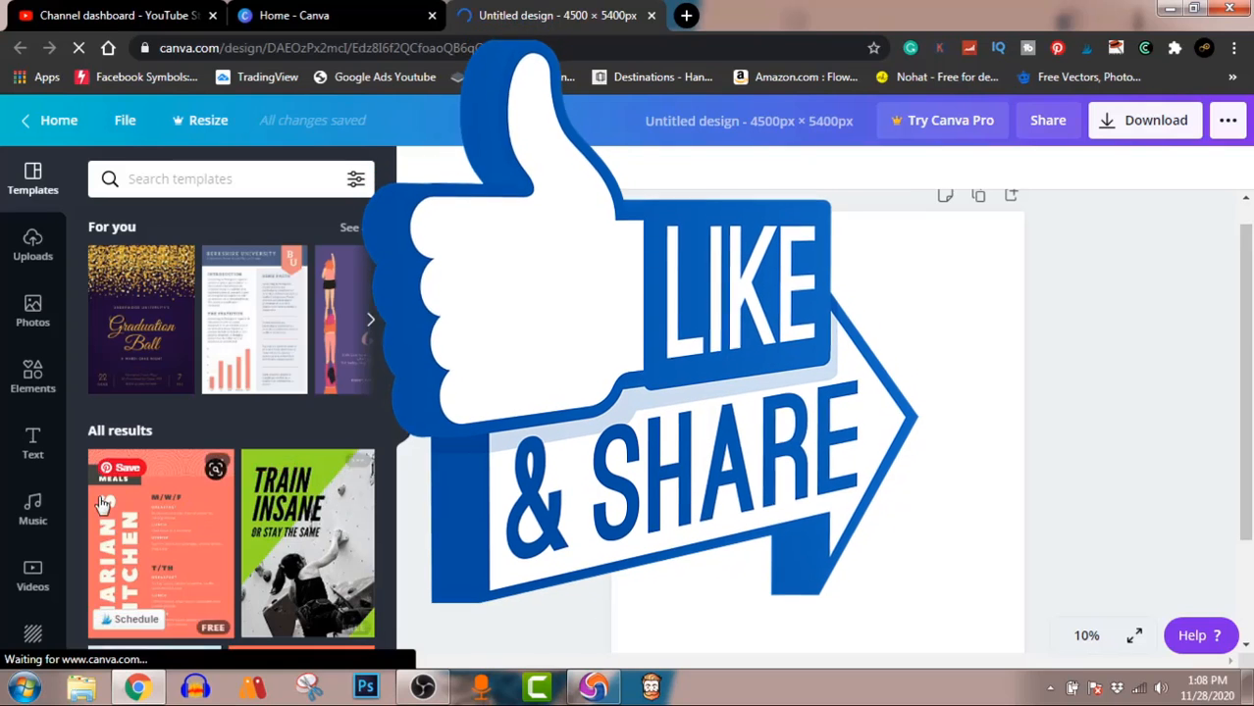
Step: Add the sharp-cornered outlined square from the full Shapes collection to the page
left_click(34, 400)
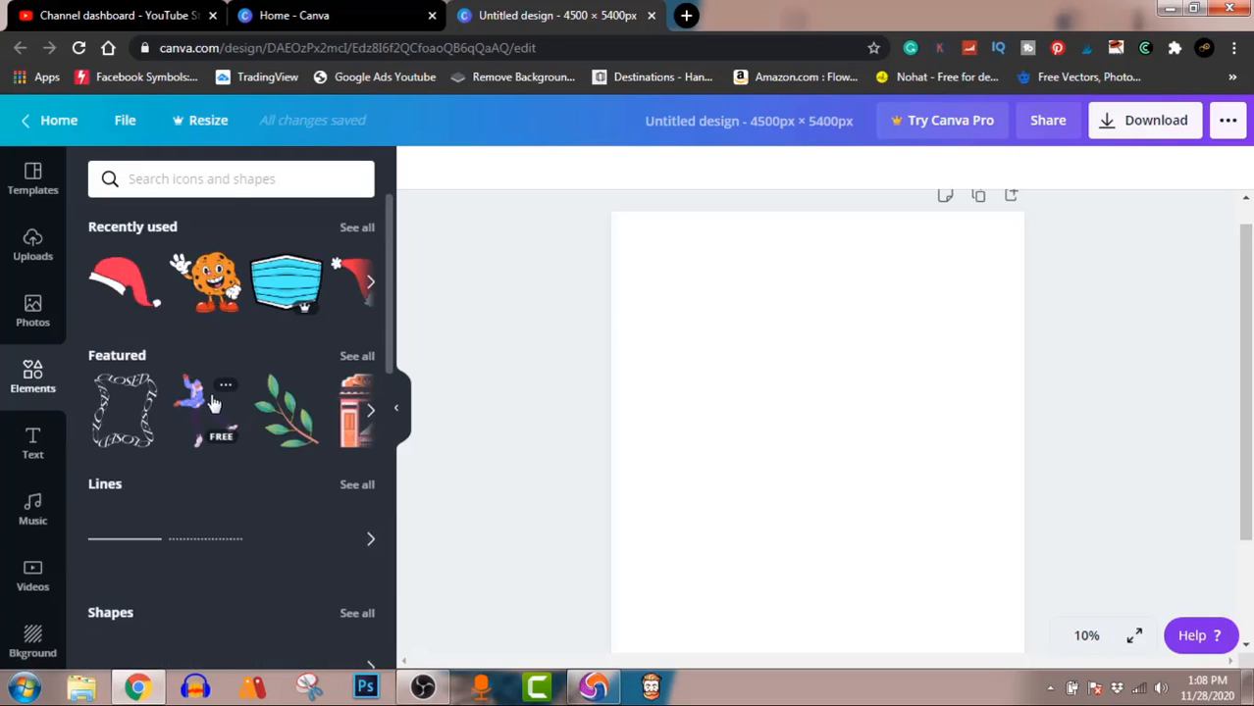
scroll(211, 401, "down", 2)
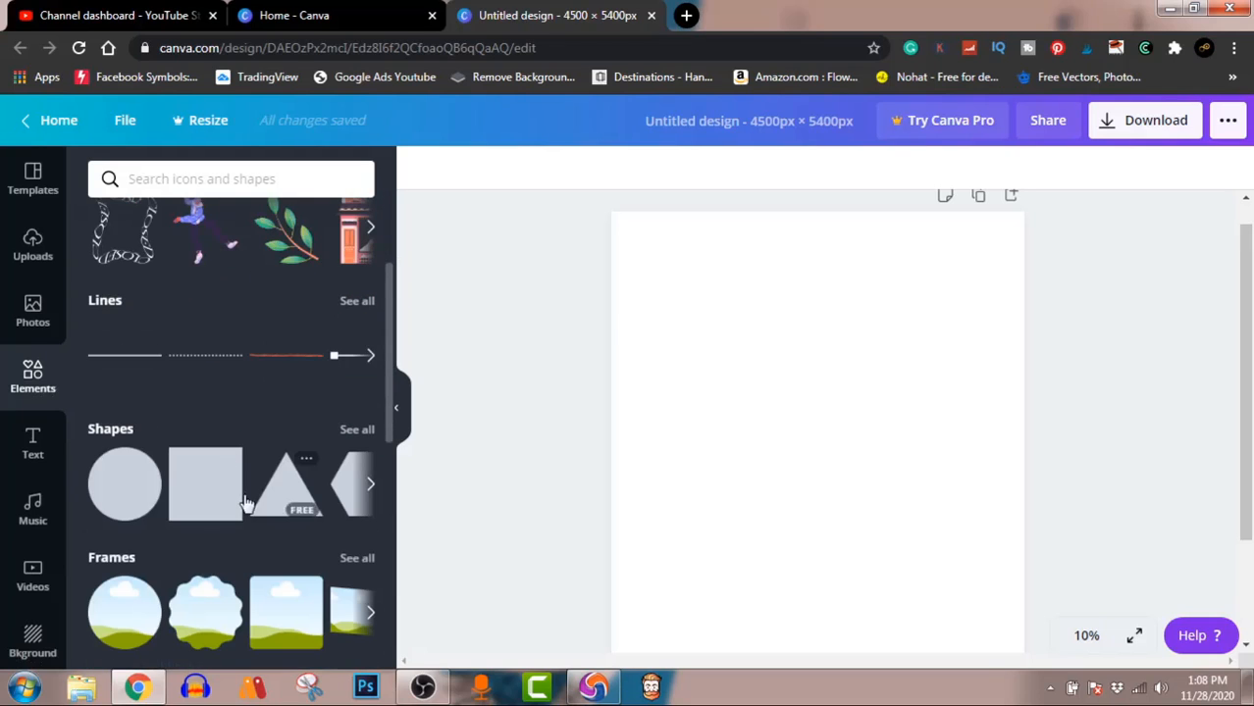
left_click(357, 432)
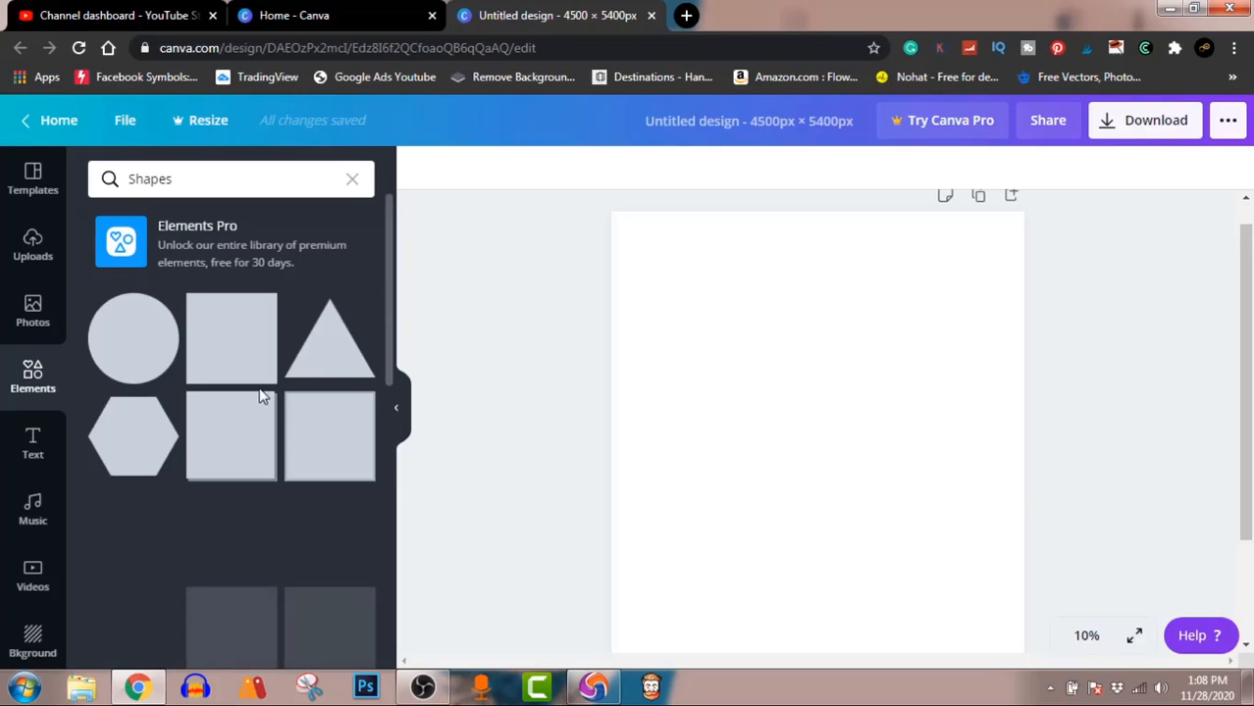
scroll(262, 422, "down", 5)
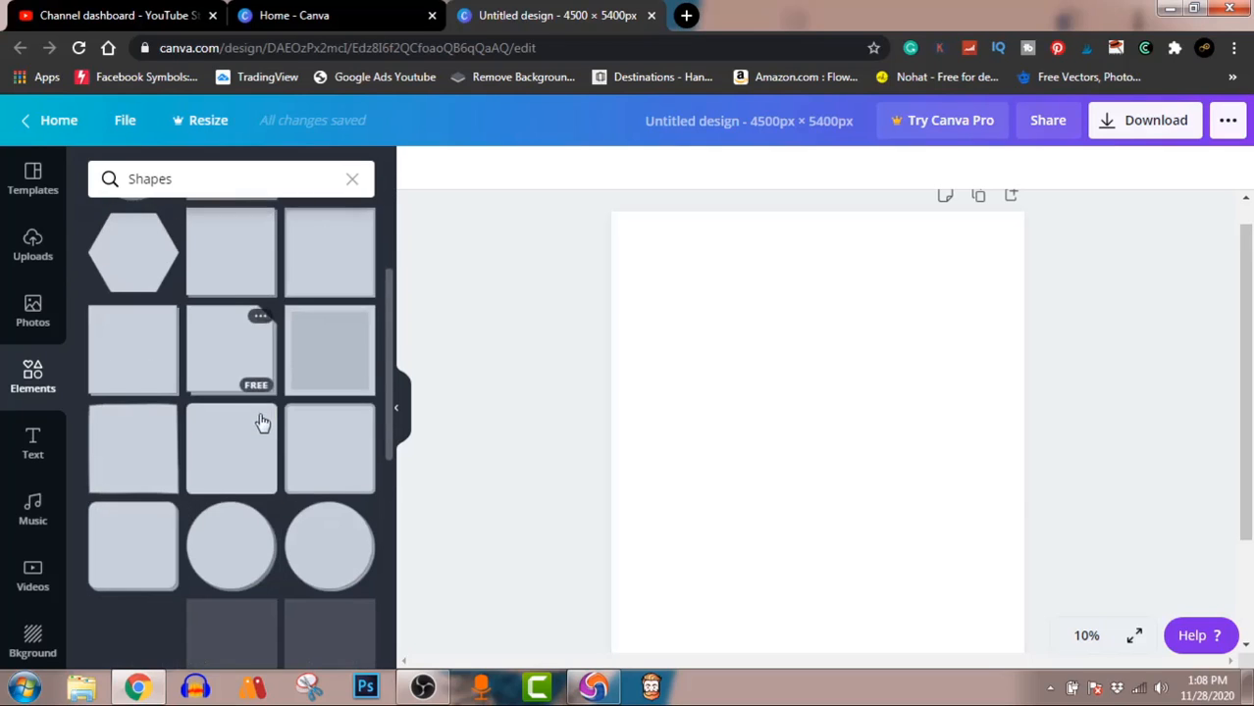
scroll(260, 422, "down", 2)
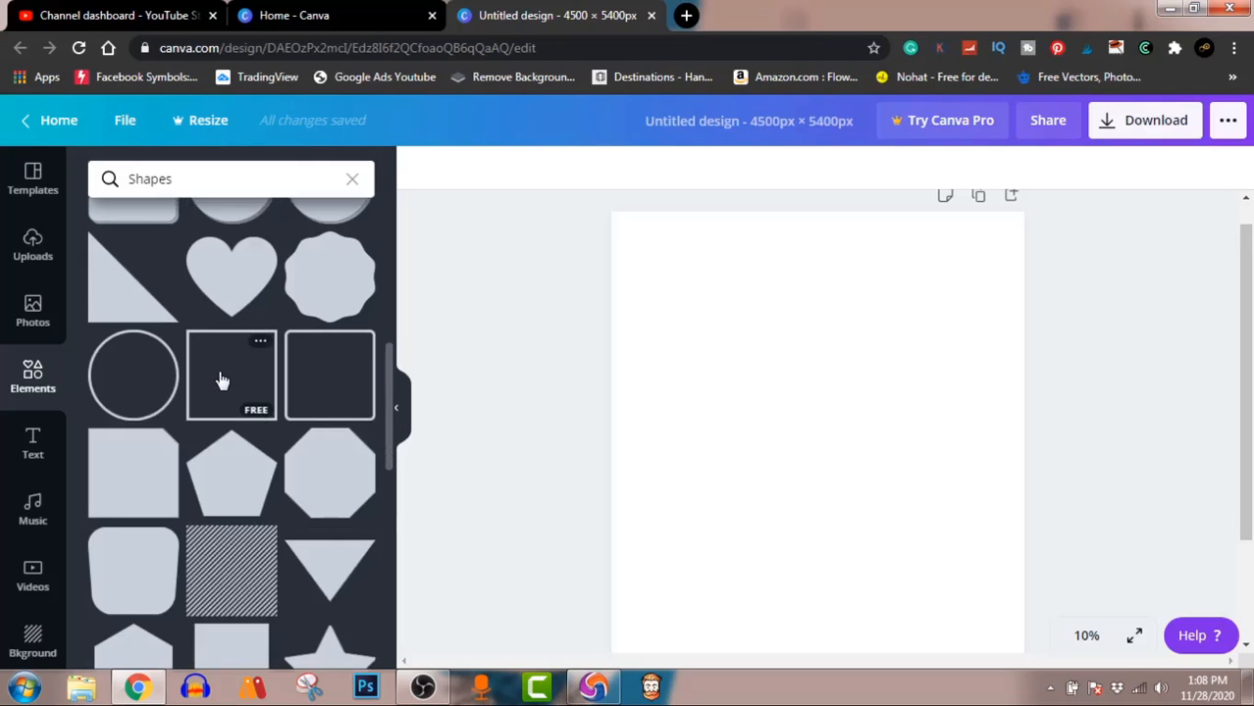
left_click(221, 380)
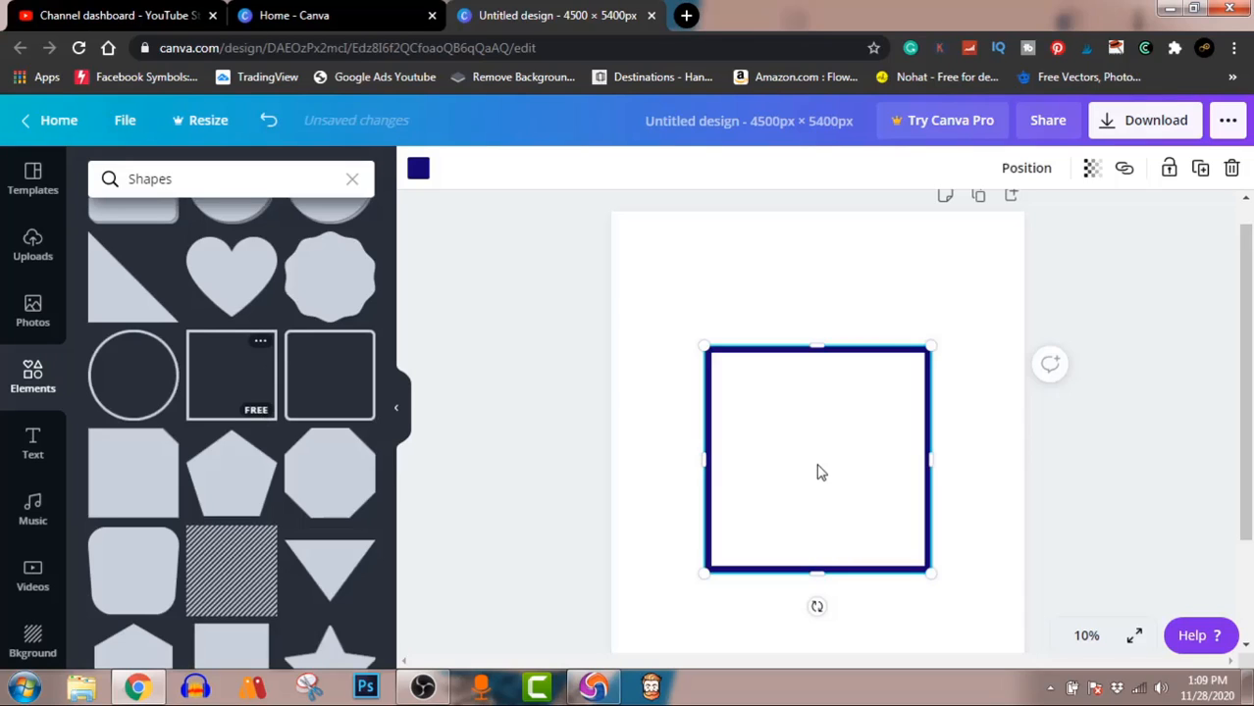
Step: Recolor the square outline black and stretch it into a portrait rectangle centered on the page
left_click(418, 171)
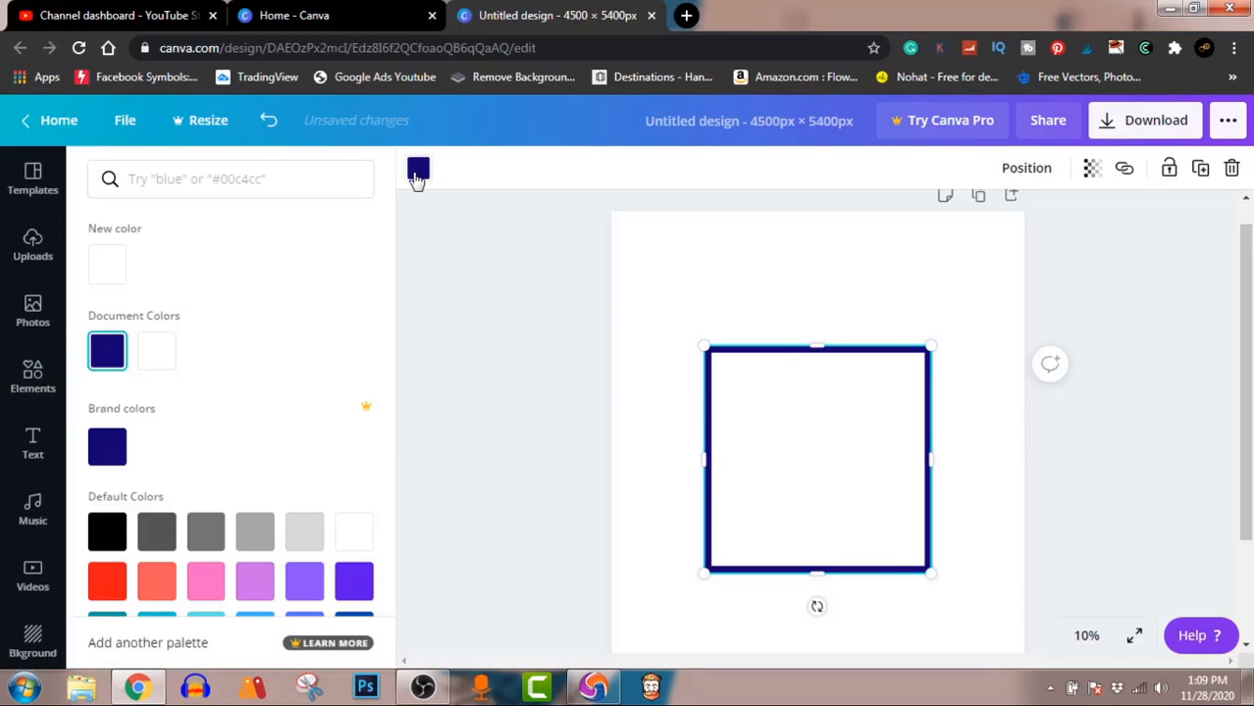
left_click(105, 545)
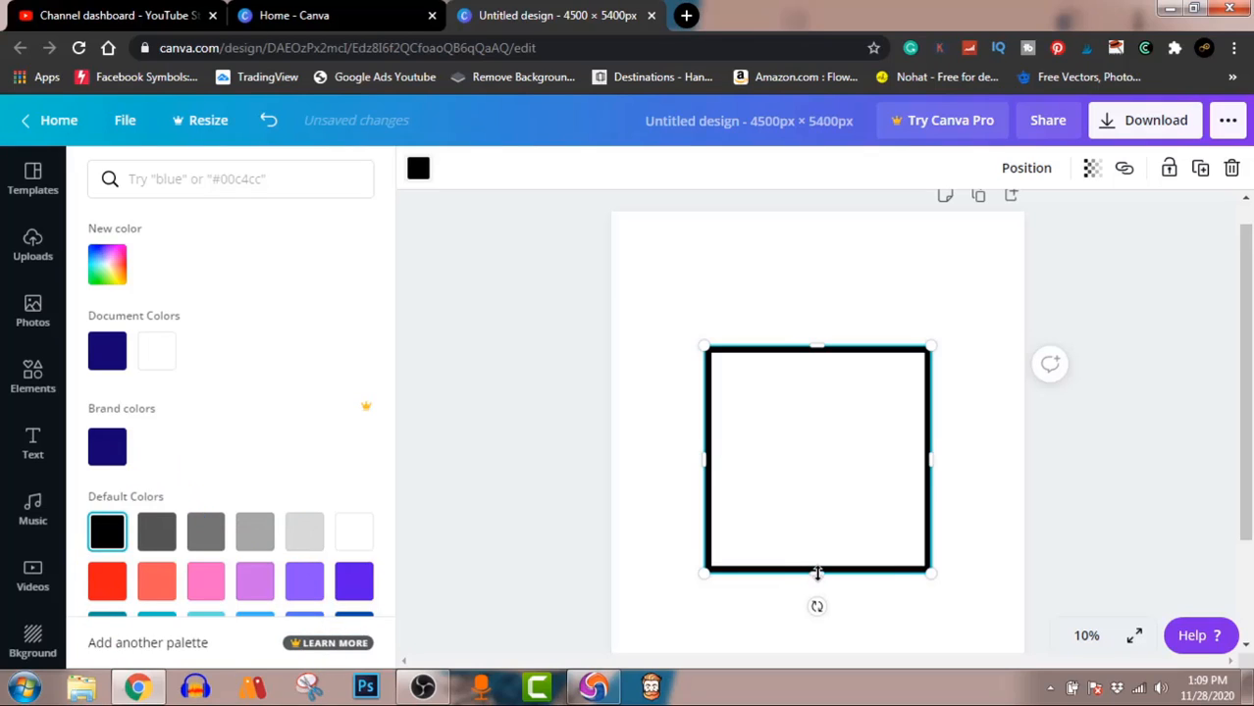
left_click_drag(817, 574, 818, 612)
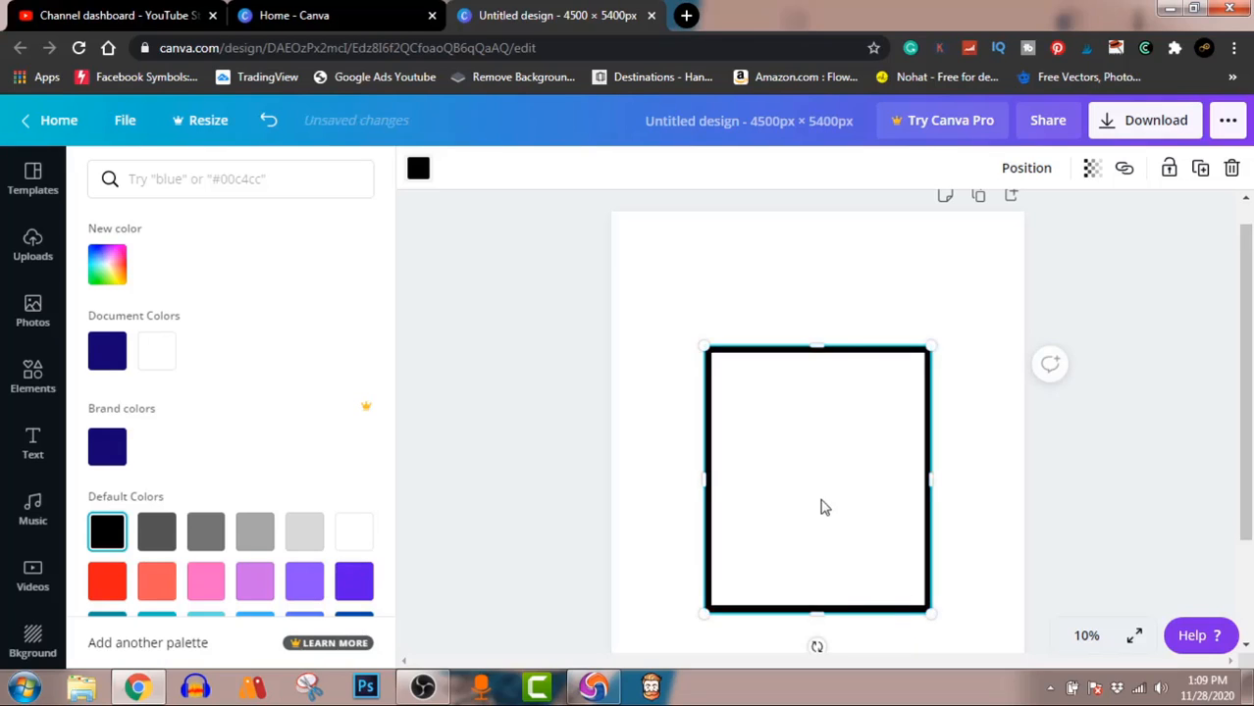
mouse_move(824, 507)
left_mouse_down()
mouse_move(834, 446)
mouse_move(817, 449)
mouse_move(823, 487)
left_mouse_up()
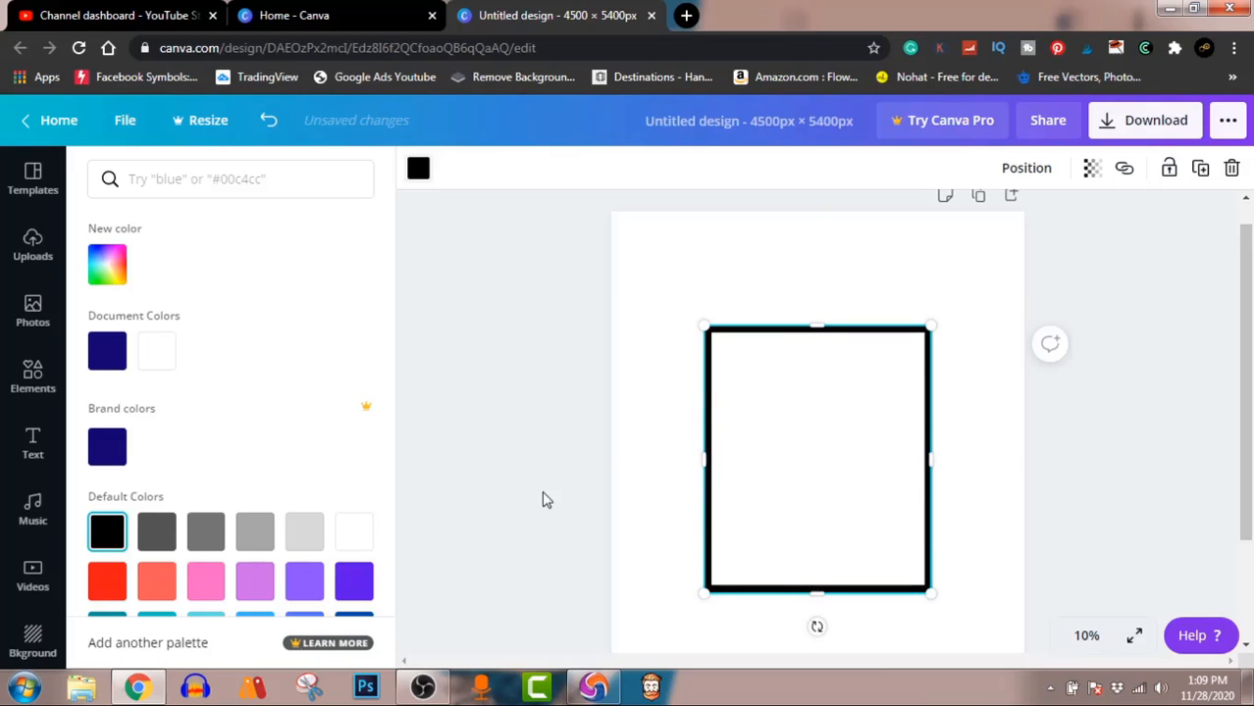
key("Escape")
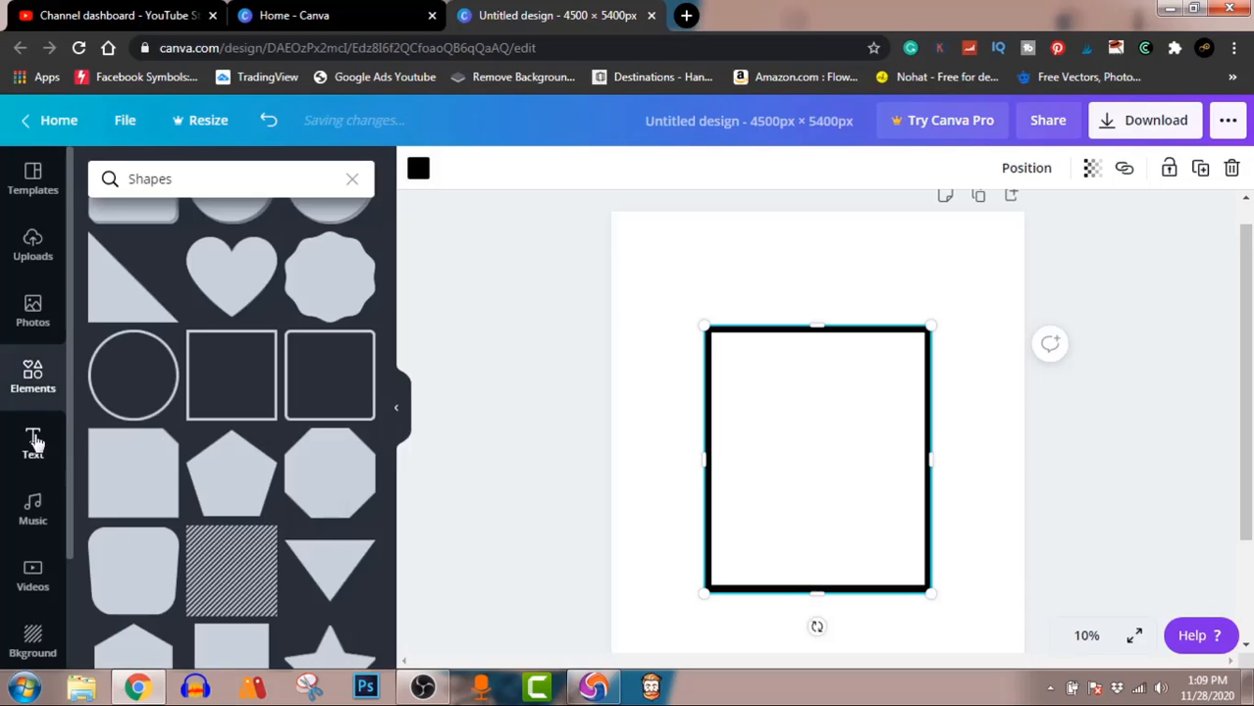
Step: Add a heading text that reads "GOD"
left_click(33, 443)
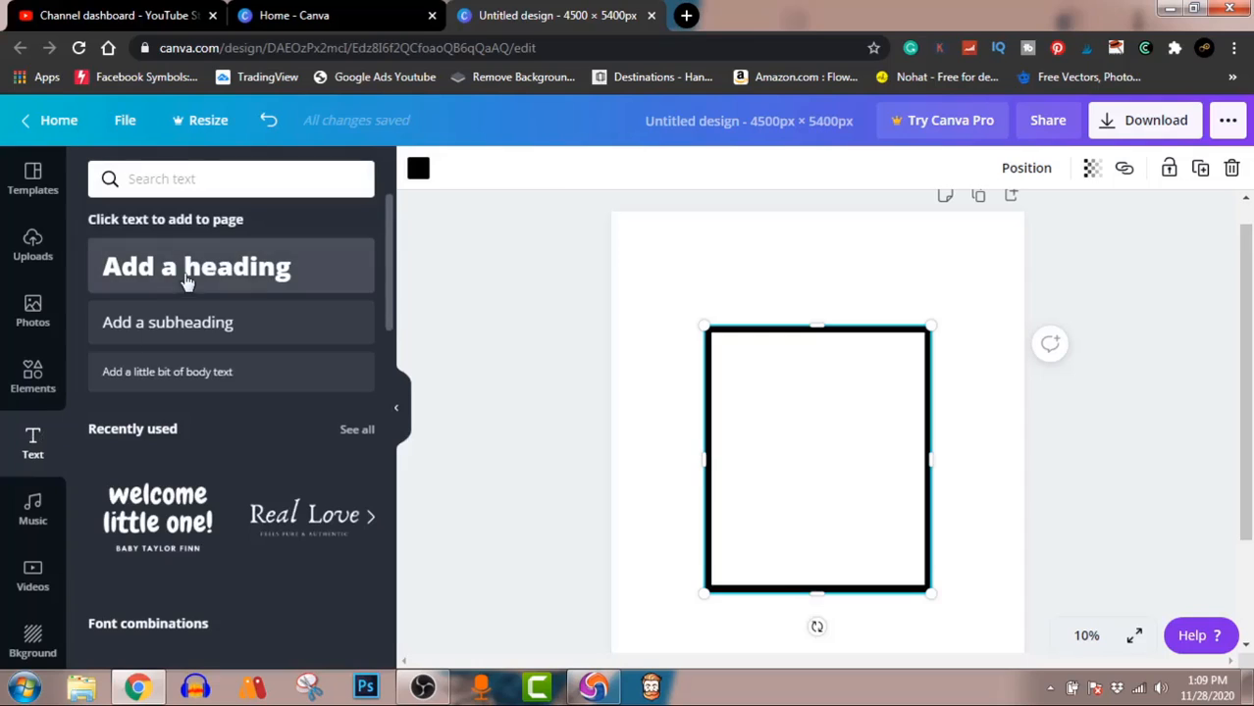
left_click(187, 267)
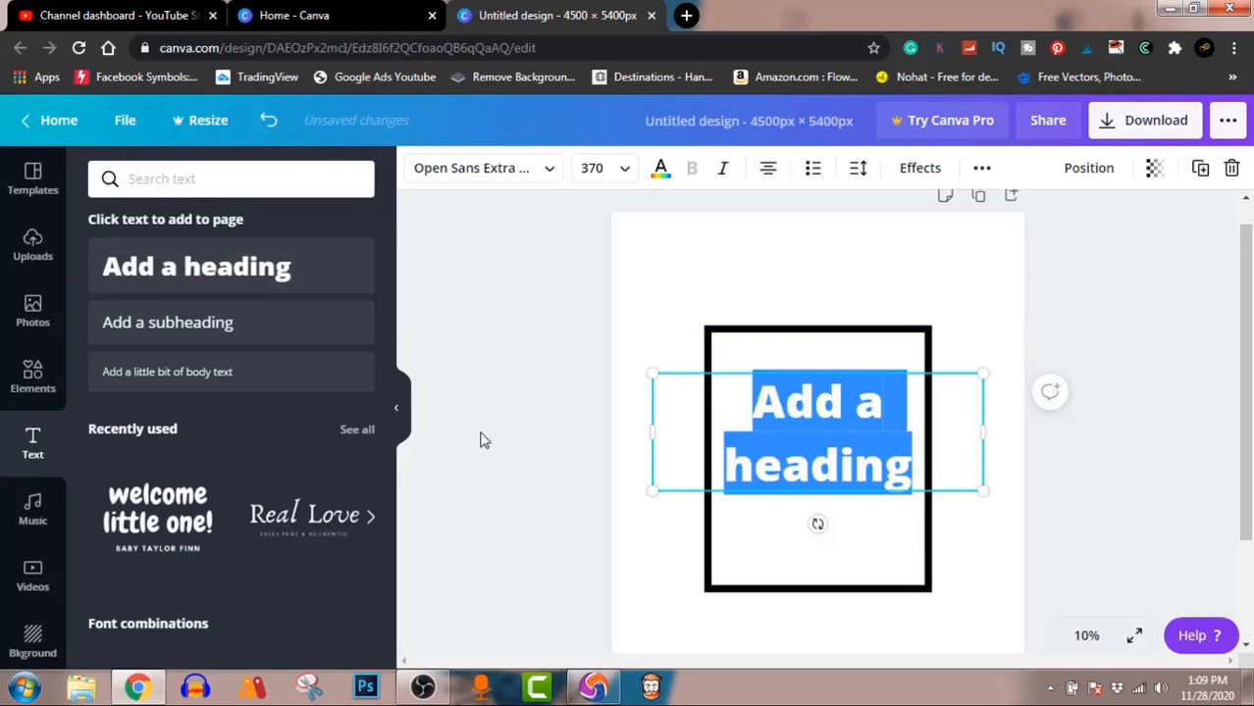
type("GOD")
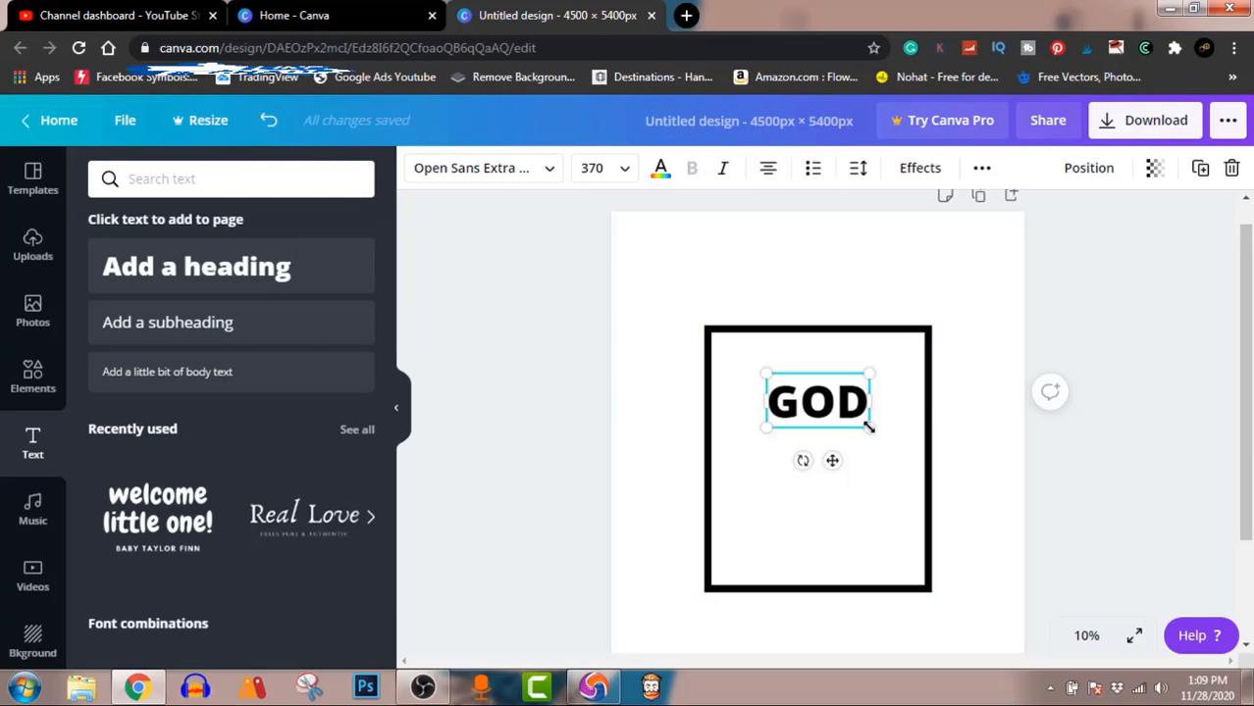
Step: Enlarge the GOD text to about size 804 and fit it across the frame's inner width at its upper edge
left_click_drag(868, 426, 991, 525)
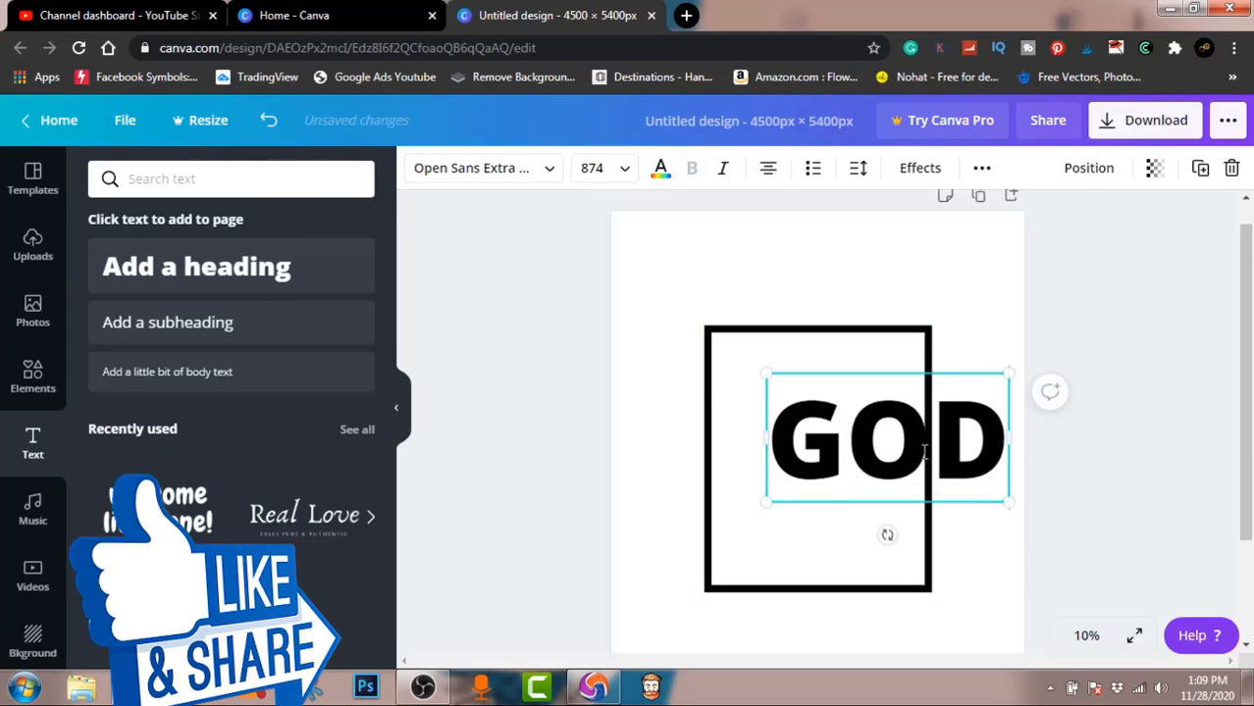
left_click(1109, 471)
left_click(917, 459)
left_click_drag(917, 460, 842, 391)
left_click_drag(942, 446, 919, 429)
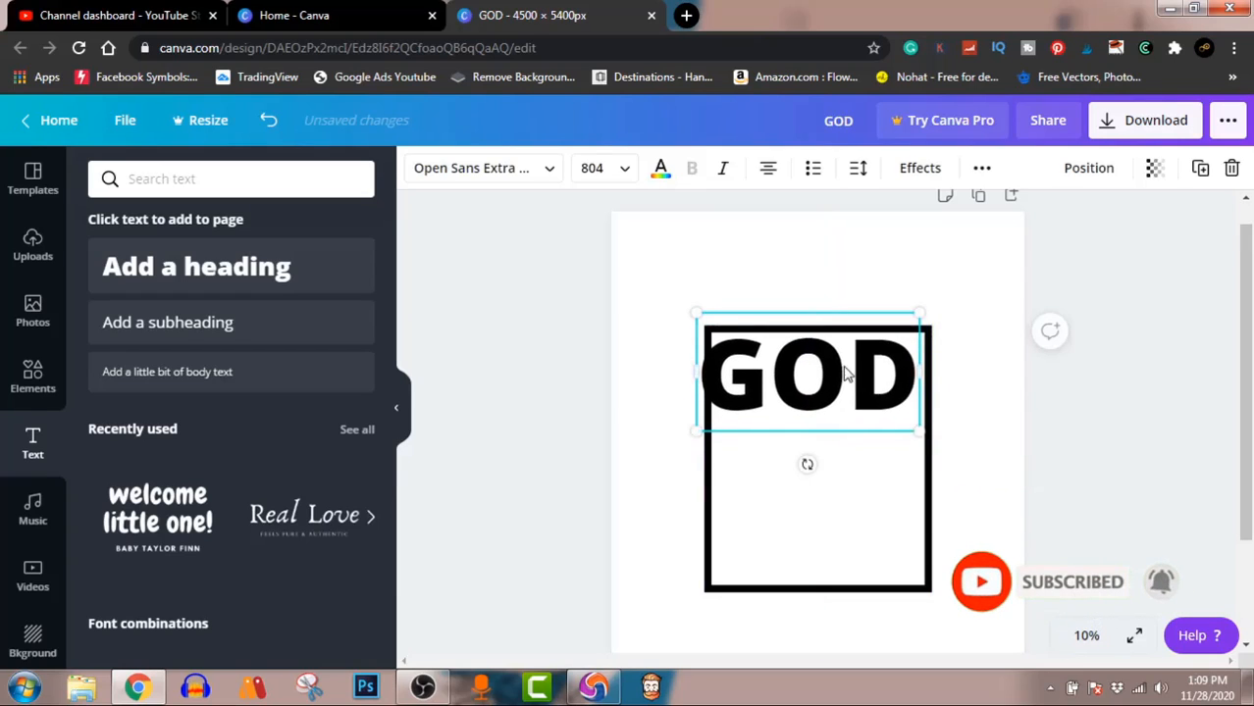
left_click_drag(844, 372, 850, 367)
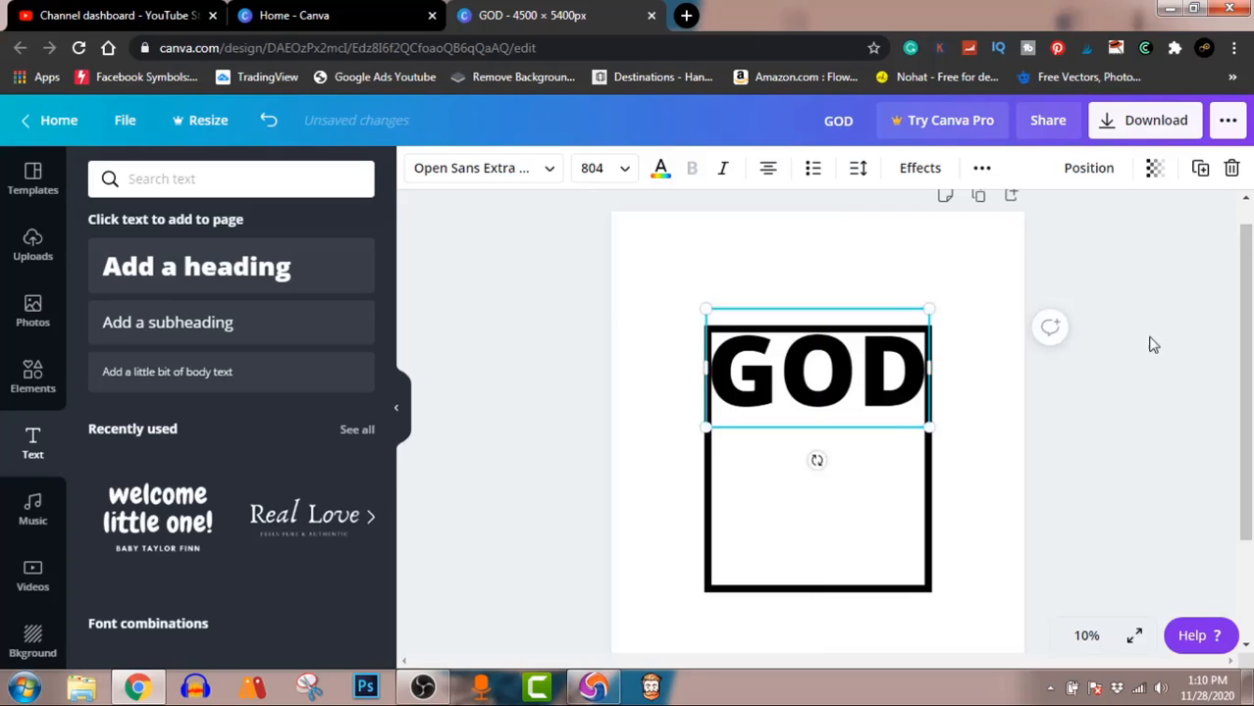
left_click(1136, 365)
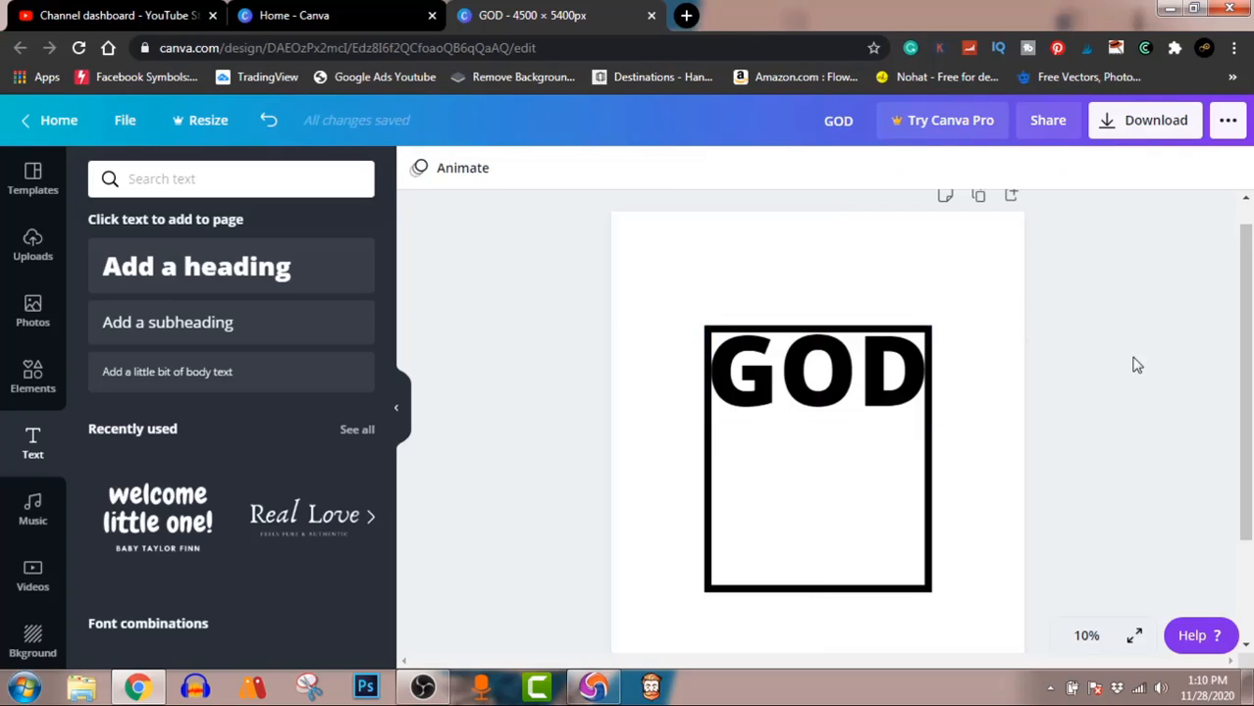
Step: Duplicate the GOD text directly below the original and change the copy's wording to "OVER"
left_click(809, 404)
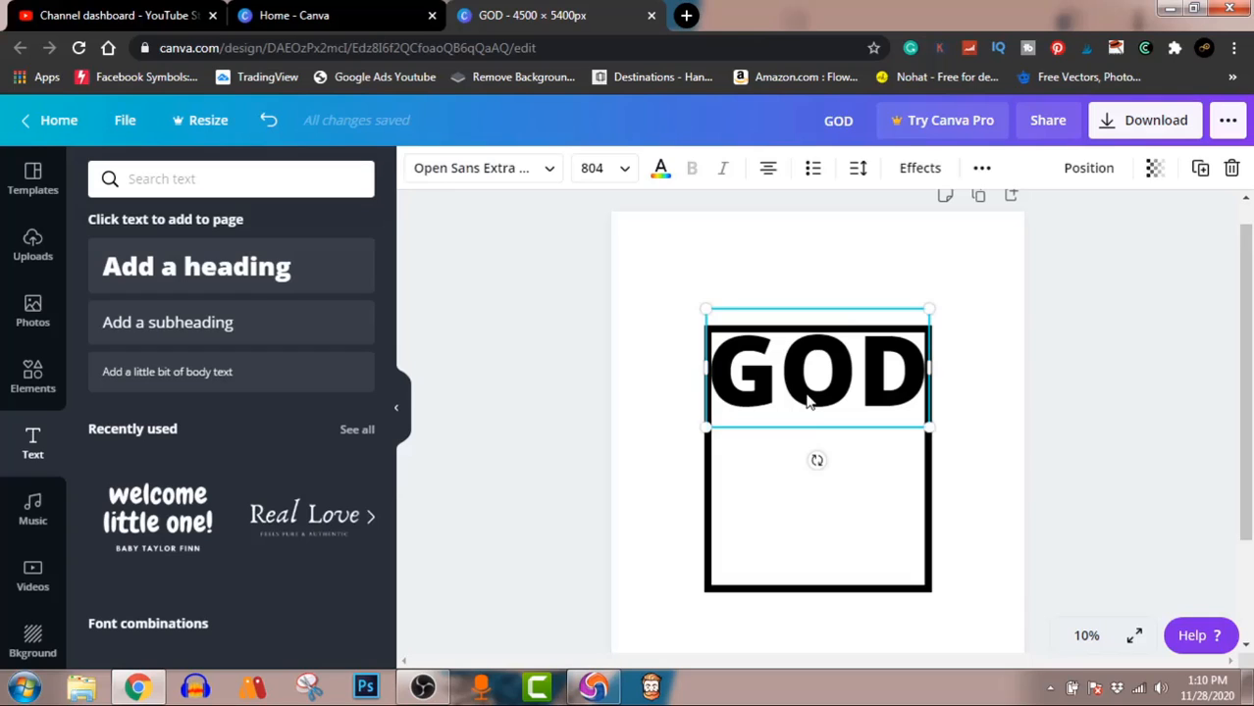
left_click_drag(809, 403, 805, 470)
double_click(806, 471)
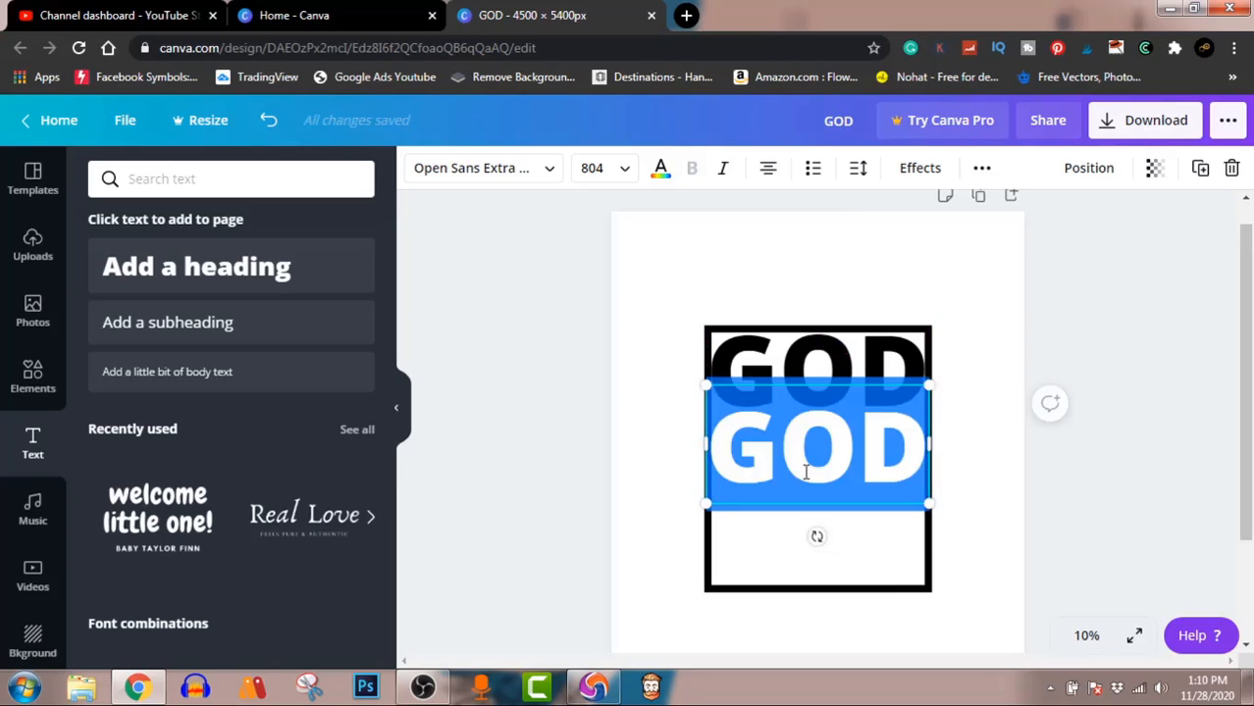
type("over")
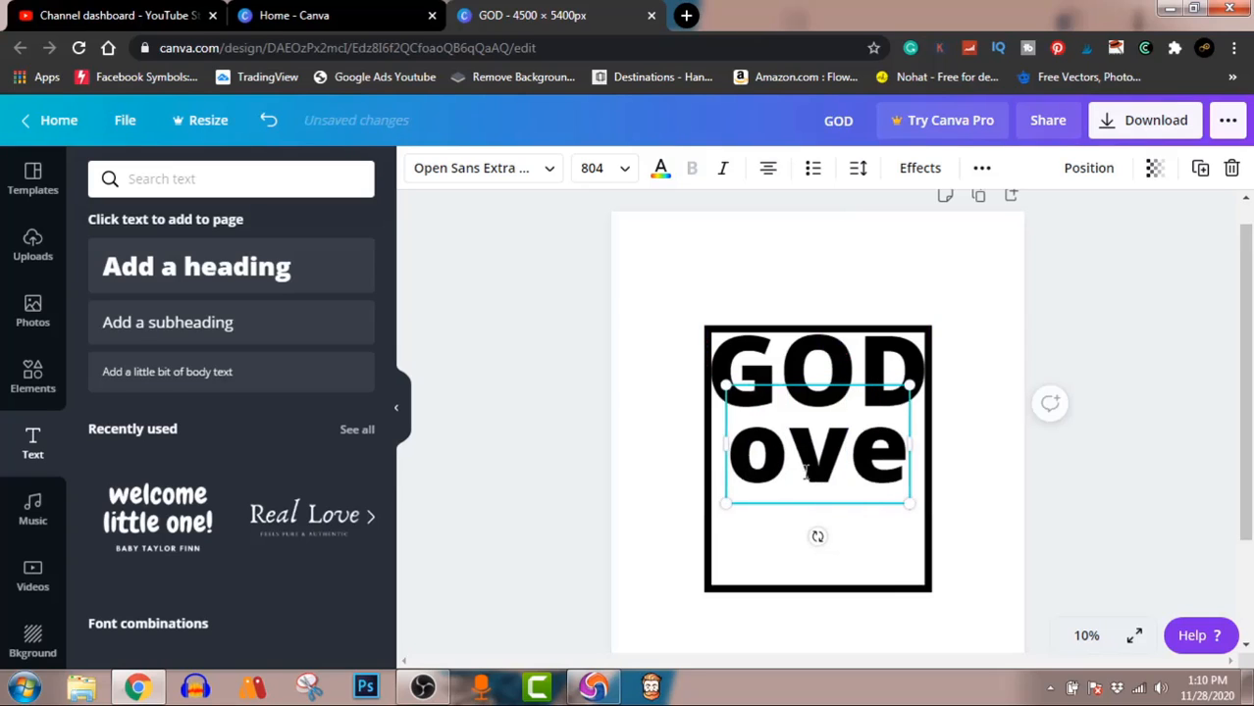
key("BackSpace")
key("BackSpace")
key("BackSpace")
key("BackSpace")
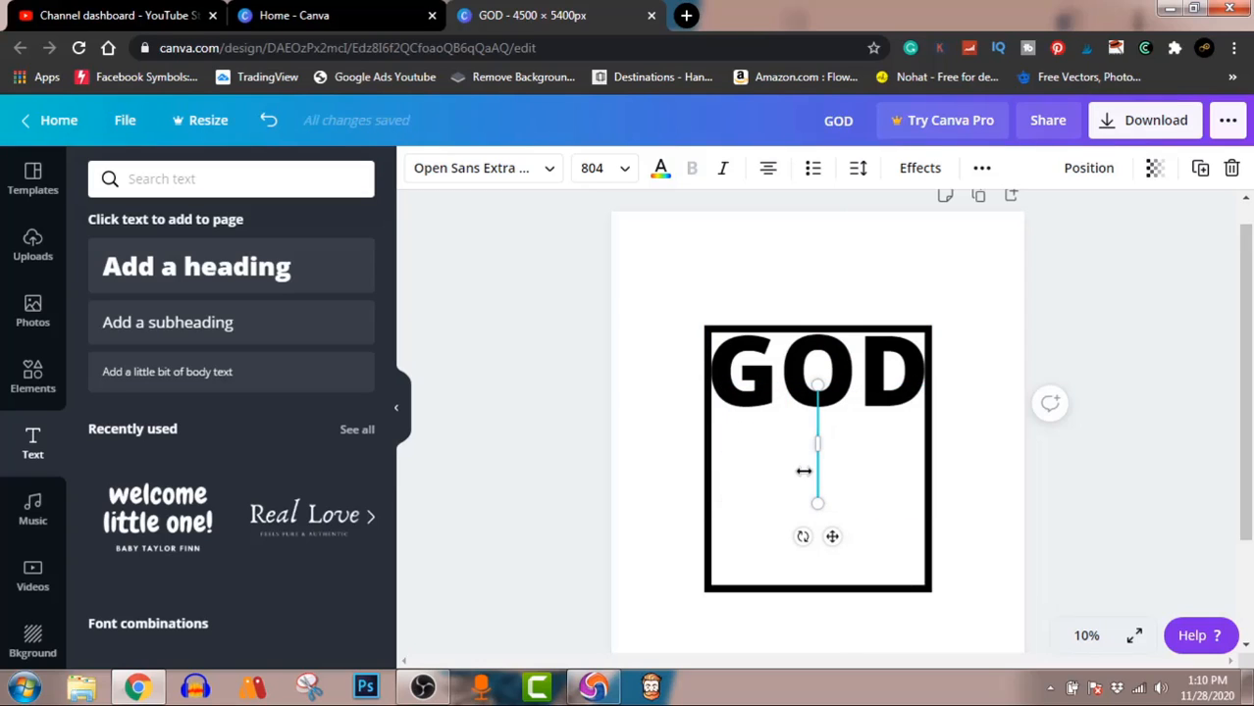
type("OVER")
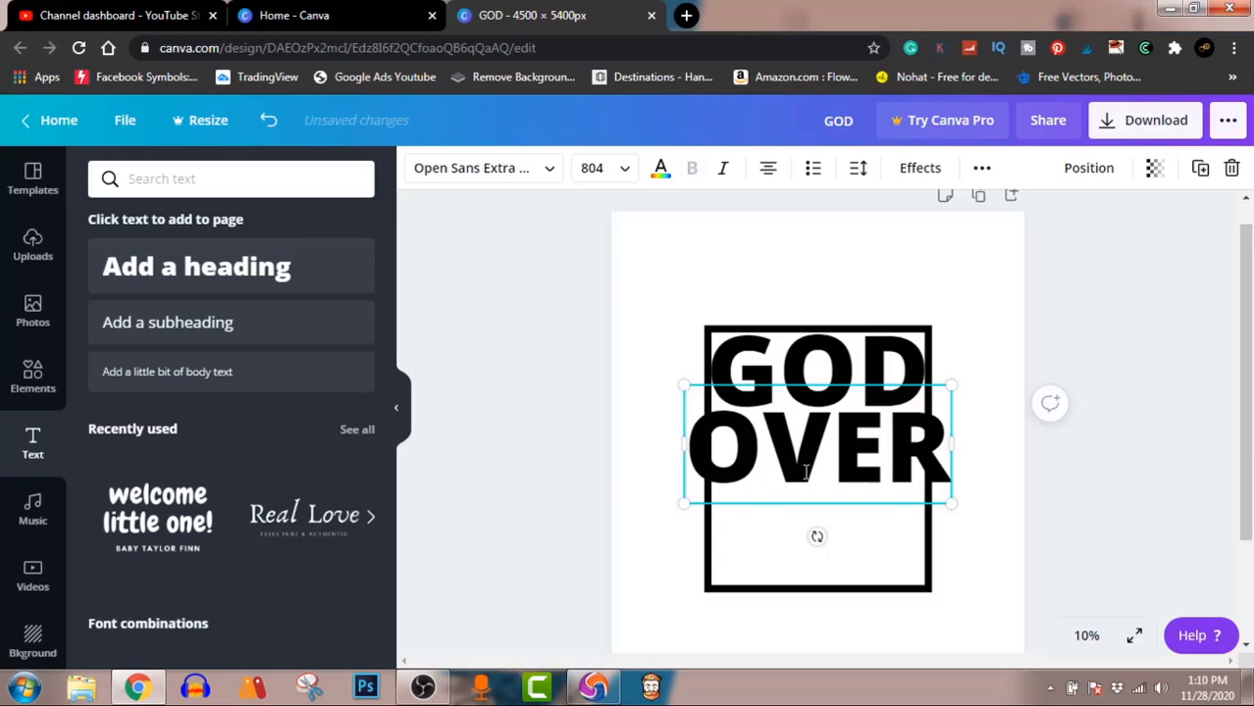
Step: Shrink the OVER text to about size 652 and position it inside the frame directly beneath GOD
left_click_drag(952, 503, 915, 479)
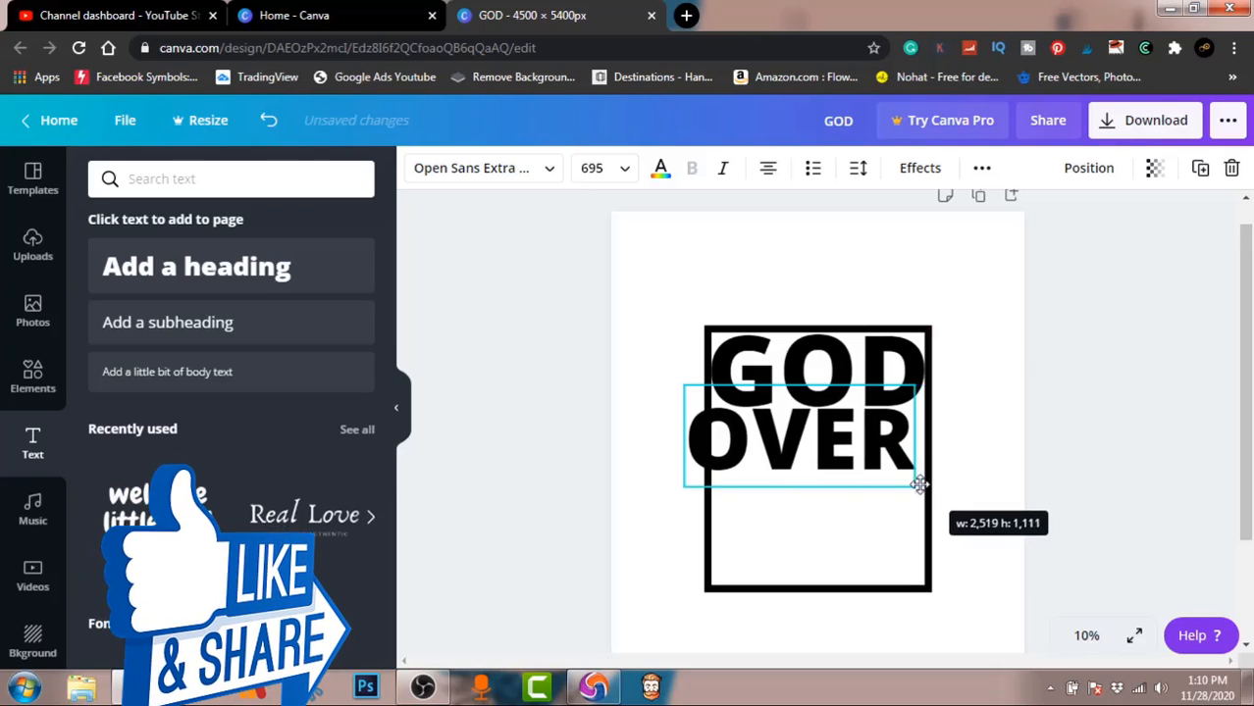
left_click_drag(835, 453, 856, 453)
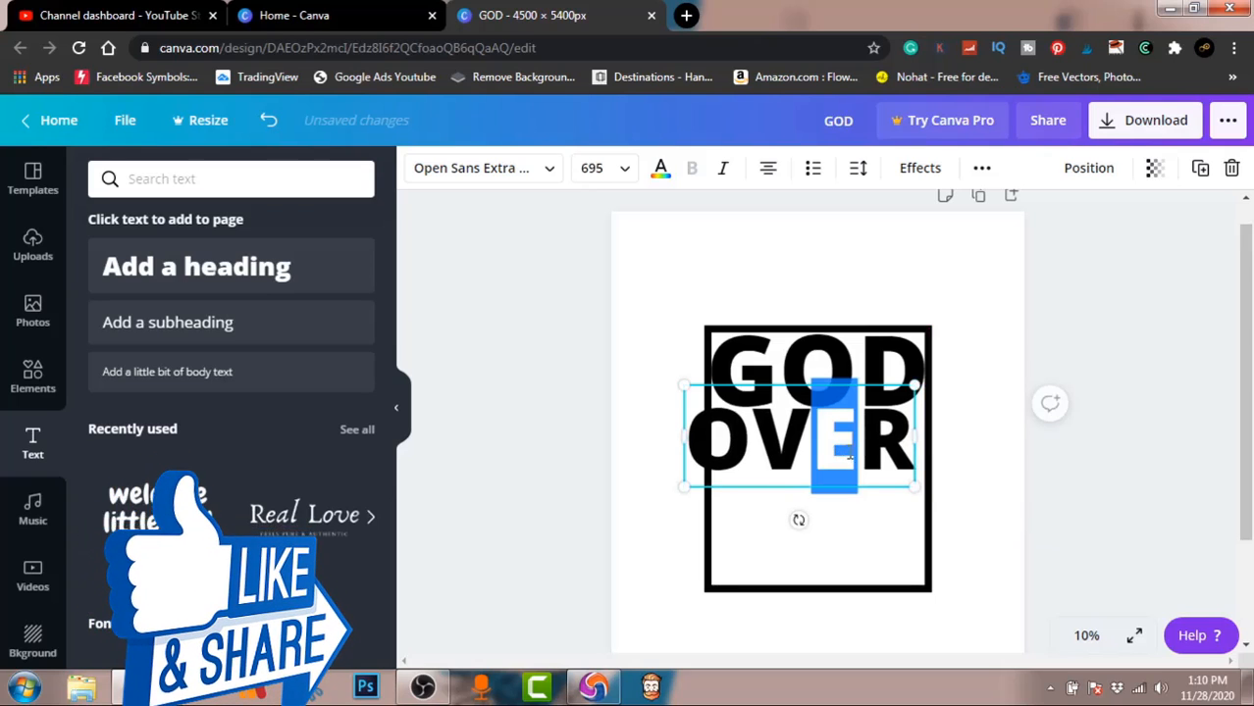
left_click(1087, 532)
left_click_drag(832, 456, 850, 457)
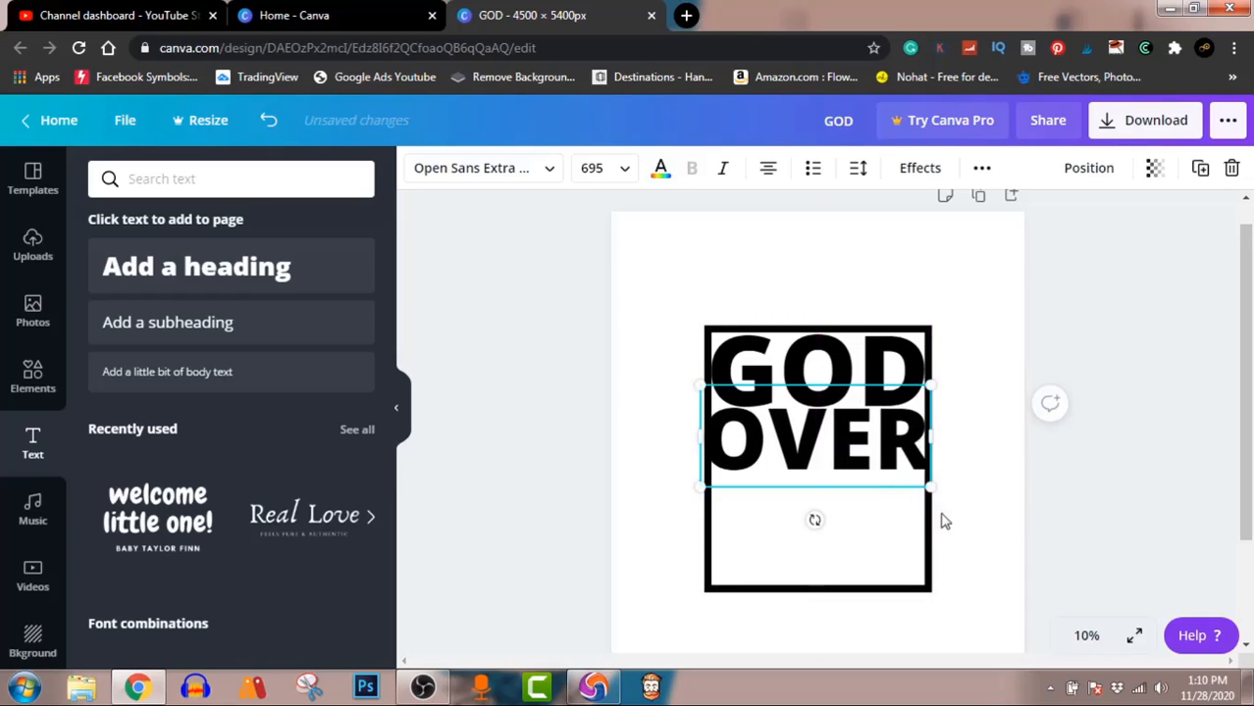
left_click_drag(929, 487, 916, 477)
left_click_drag(841, 446, 846, 439)
left_click(1119, 491)
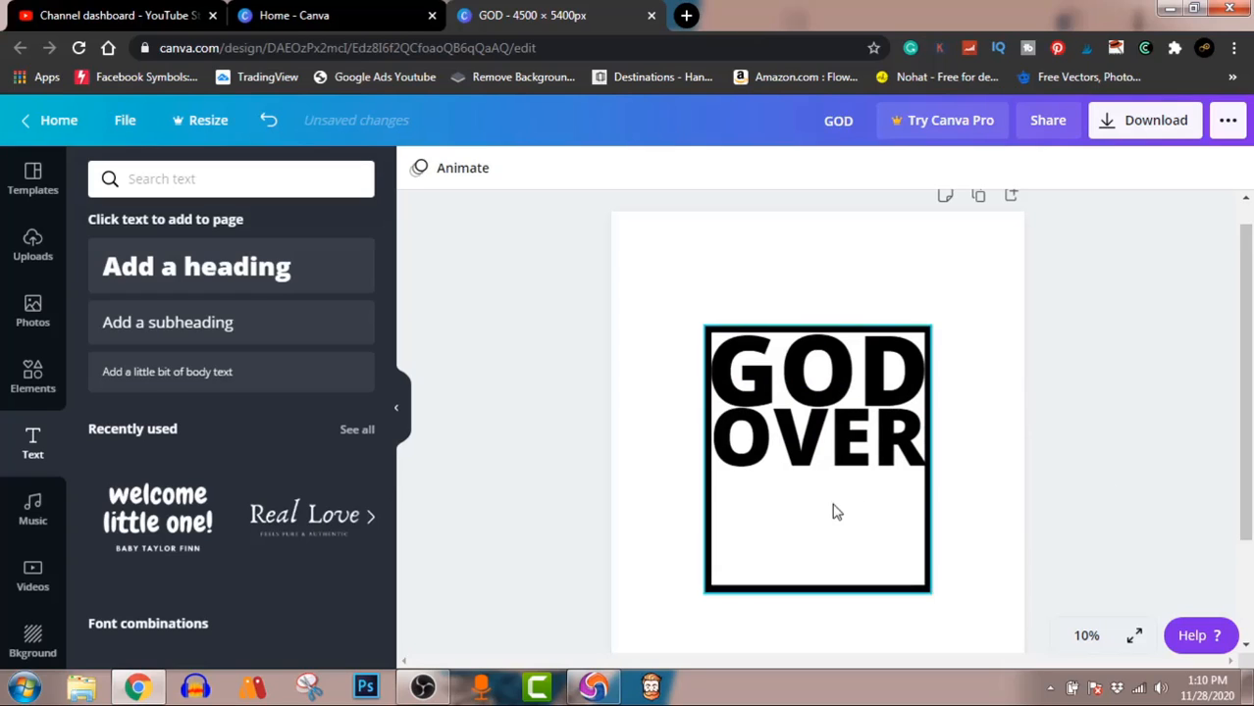
Step: Enlarge the OVER text slightly to about size 668 and center it across the frame's inner width
left_click(827, 454)
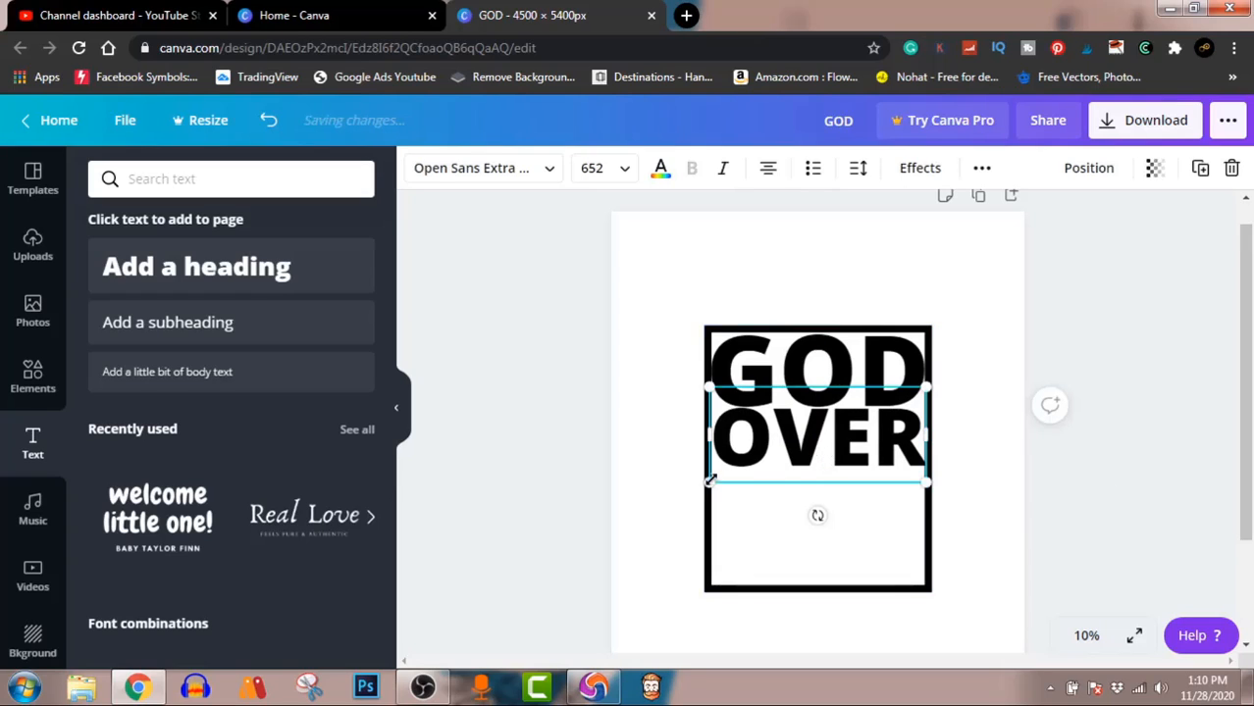
left_click_drag(706, 482, 702, 485)
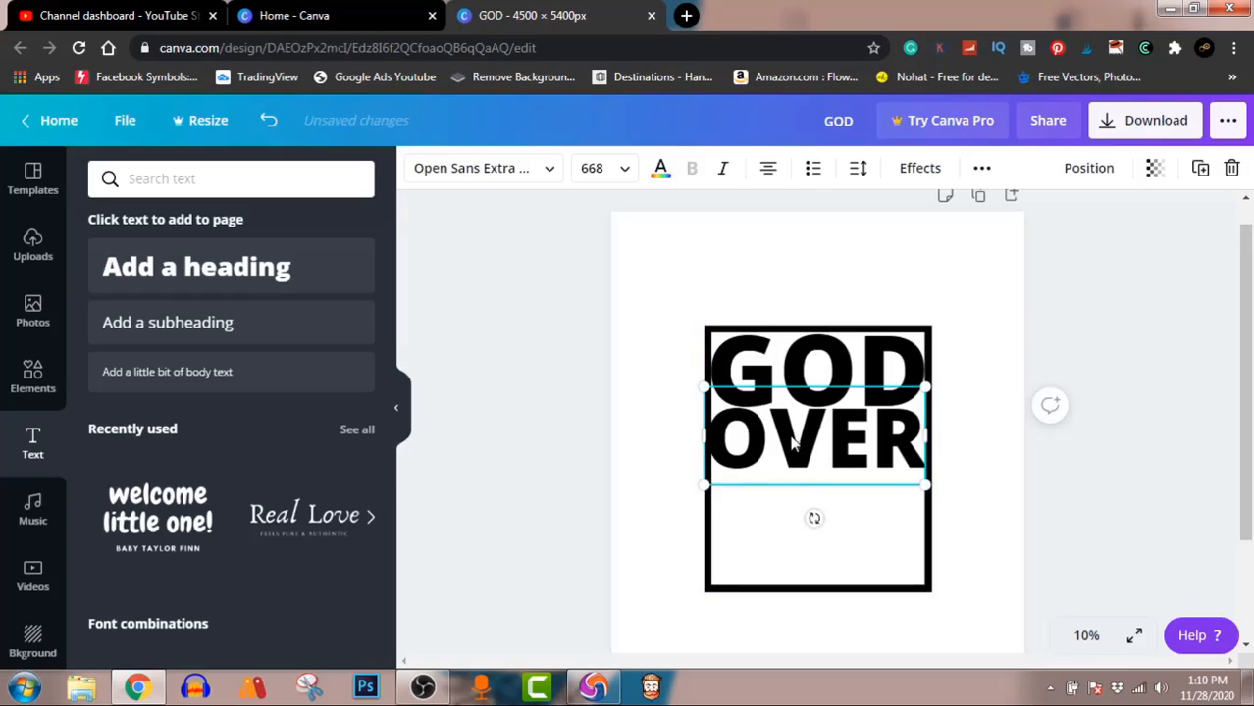
left_click_drag(797, 444, 796, 444)
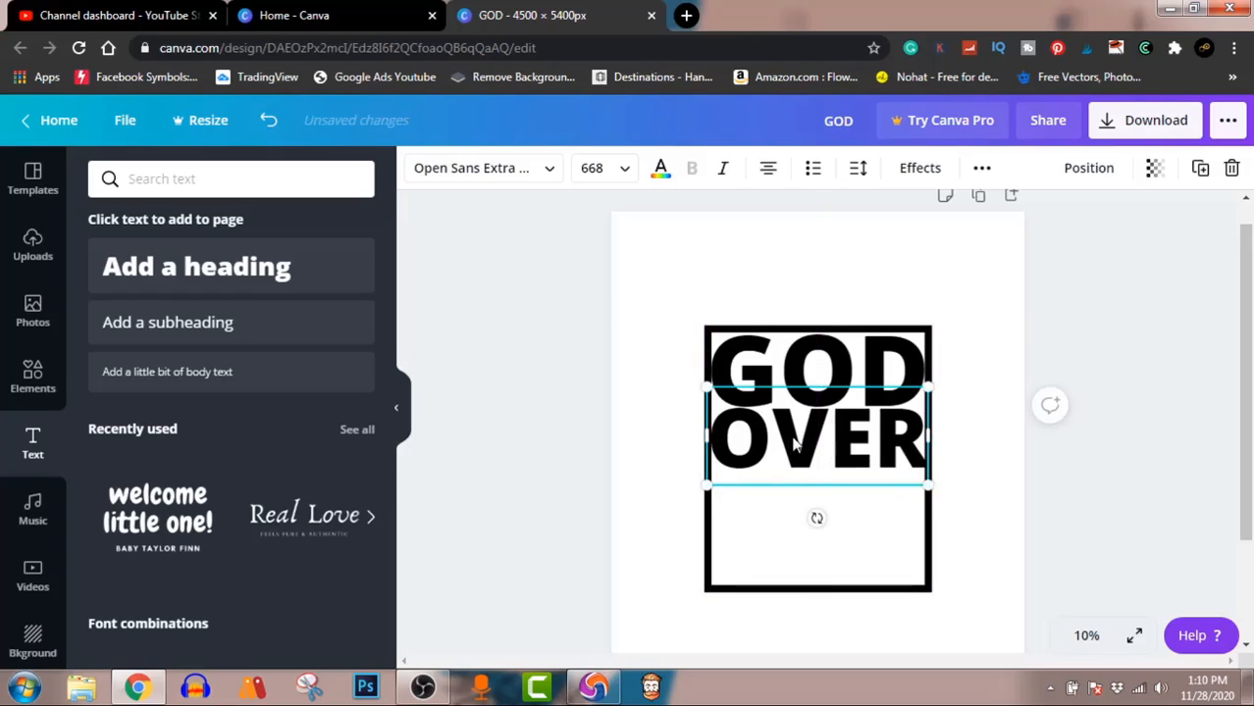
left_click(1048, 470)
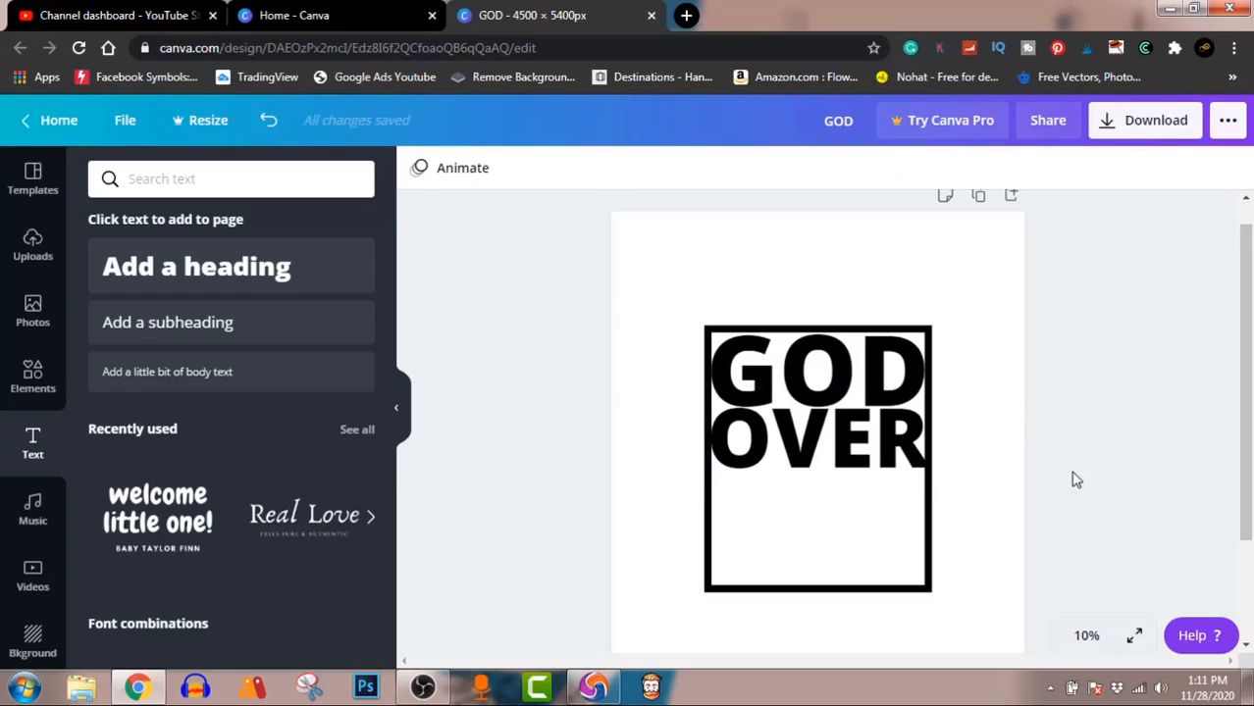
Step: Nudge the OVER text slightly downward to adjust its spacing beneath GOD
left_click(876, 450)
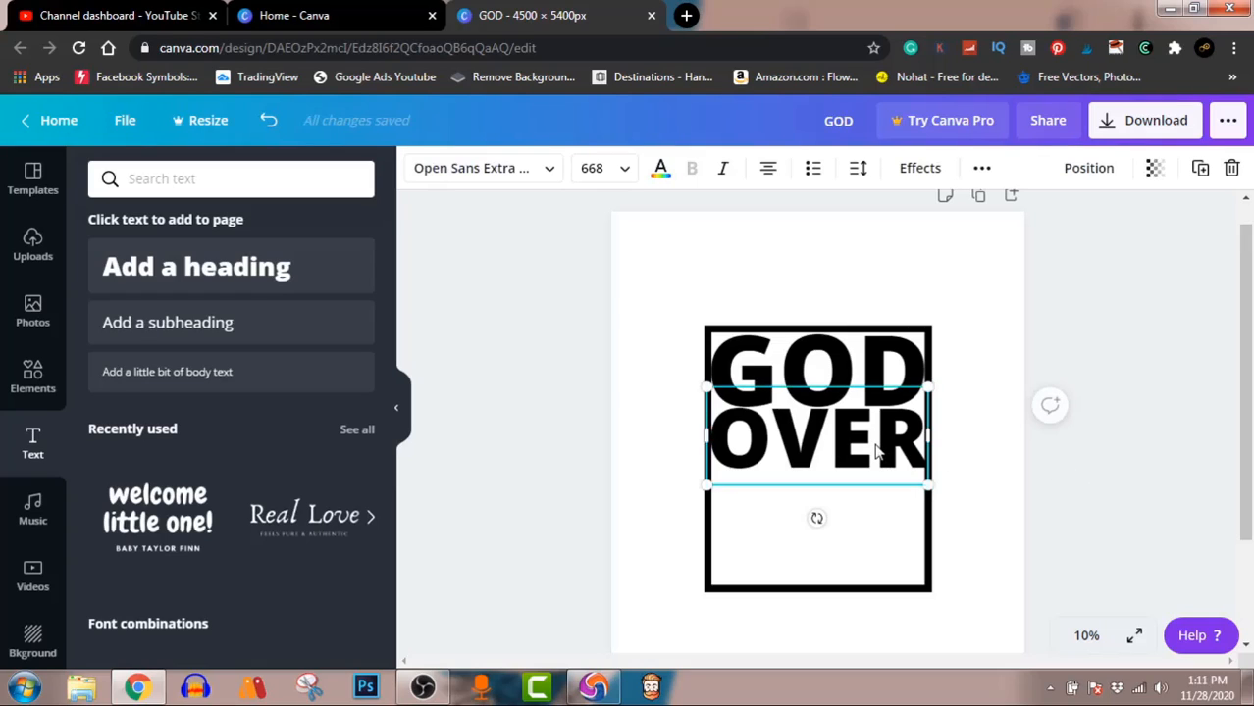
key("Left")
key("Left")
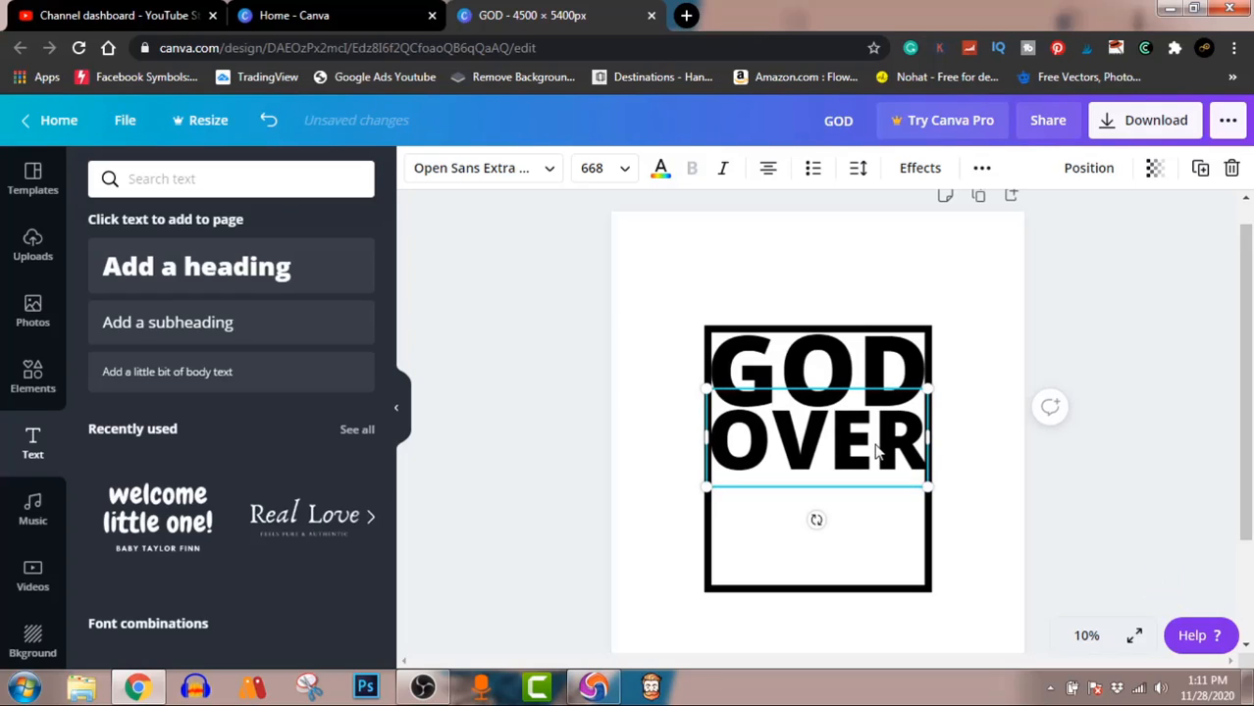
left_click(1183, 506)
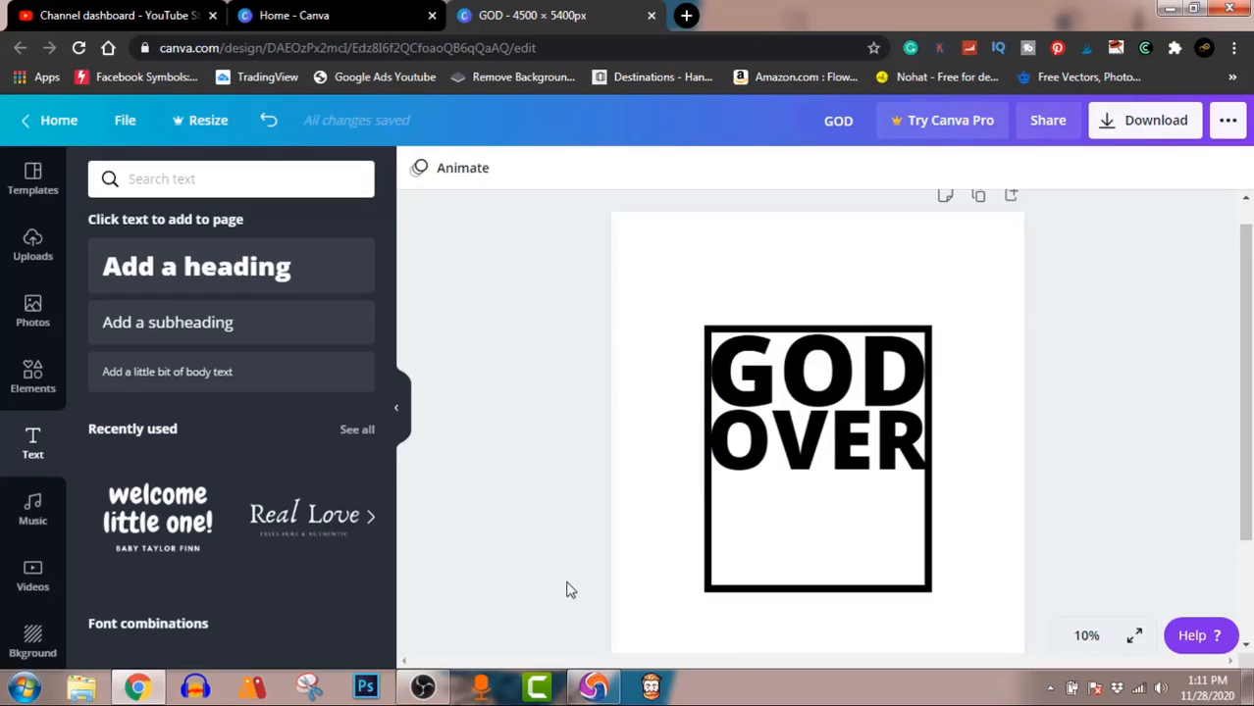
Step: Search the design elements library for MONEY, replacing the earlier Shapes search
left_click(28, 376)
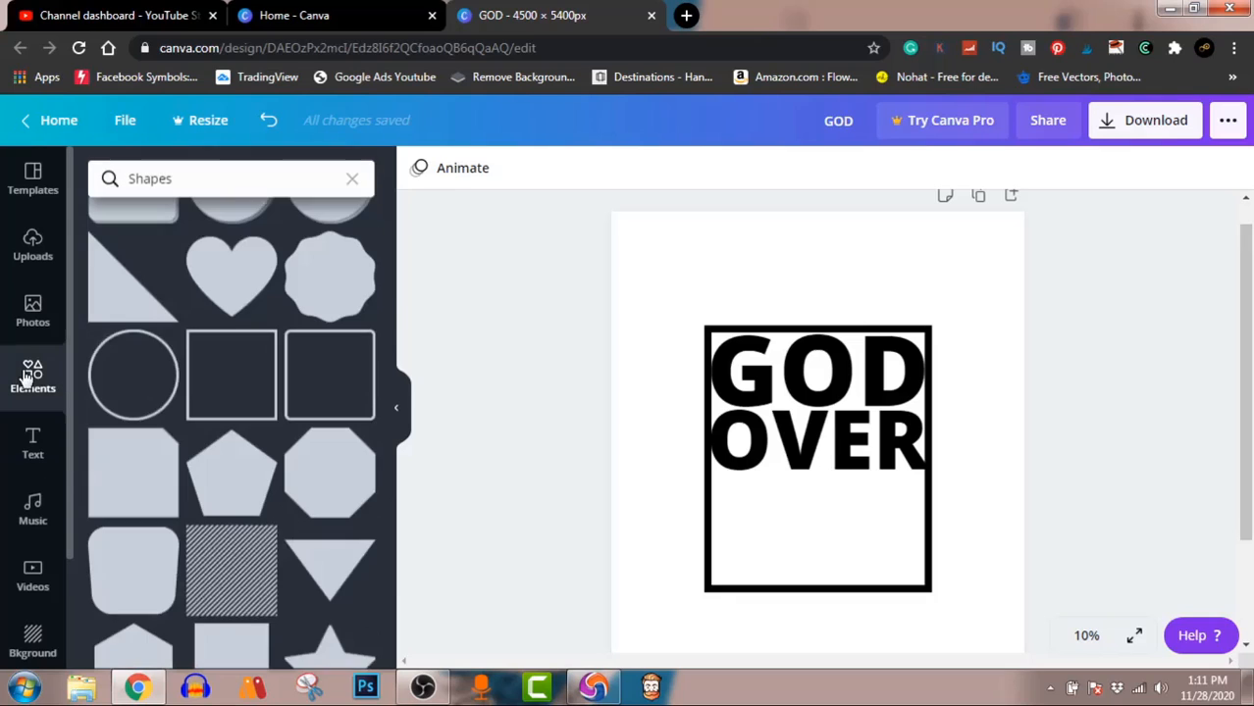
left_click(216, 178)
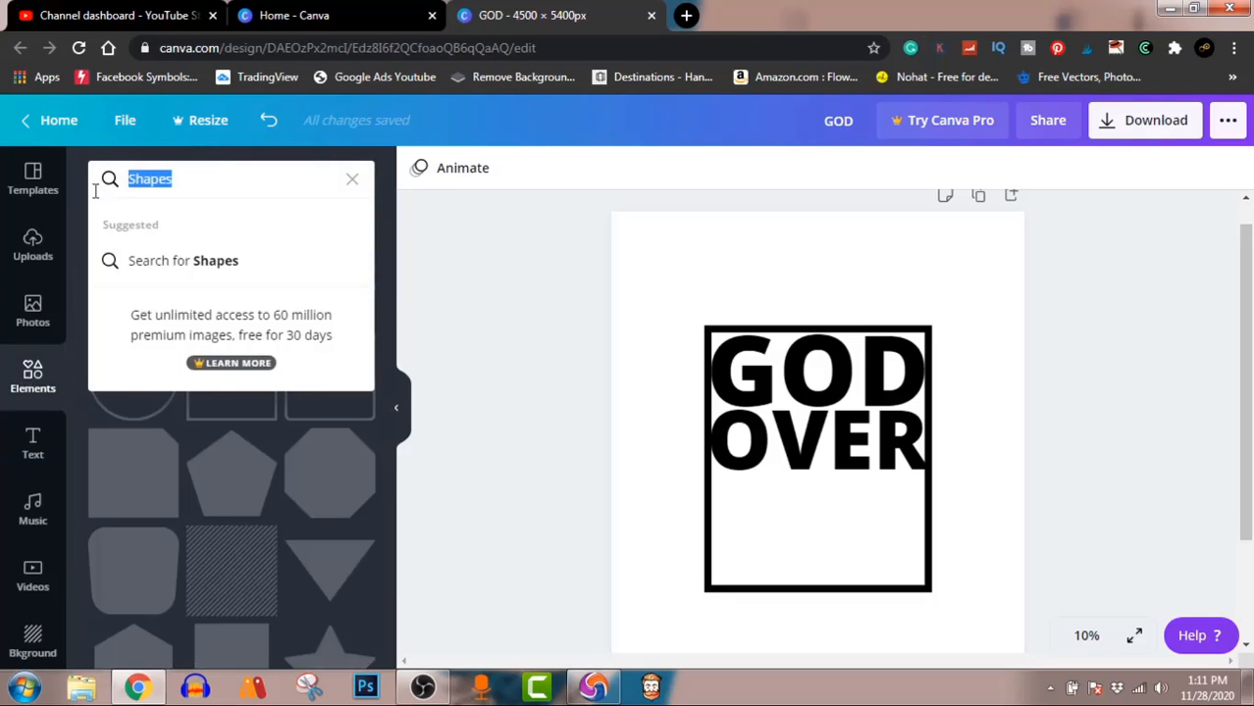
type("MONEY")
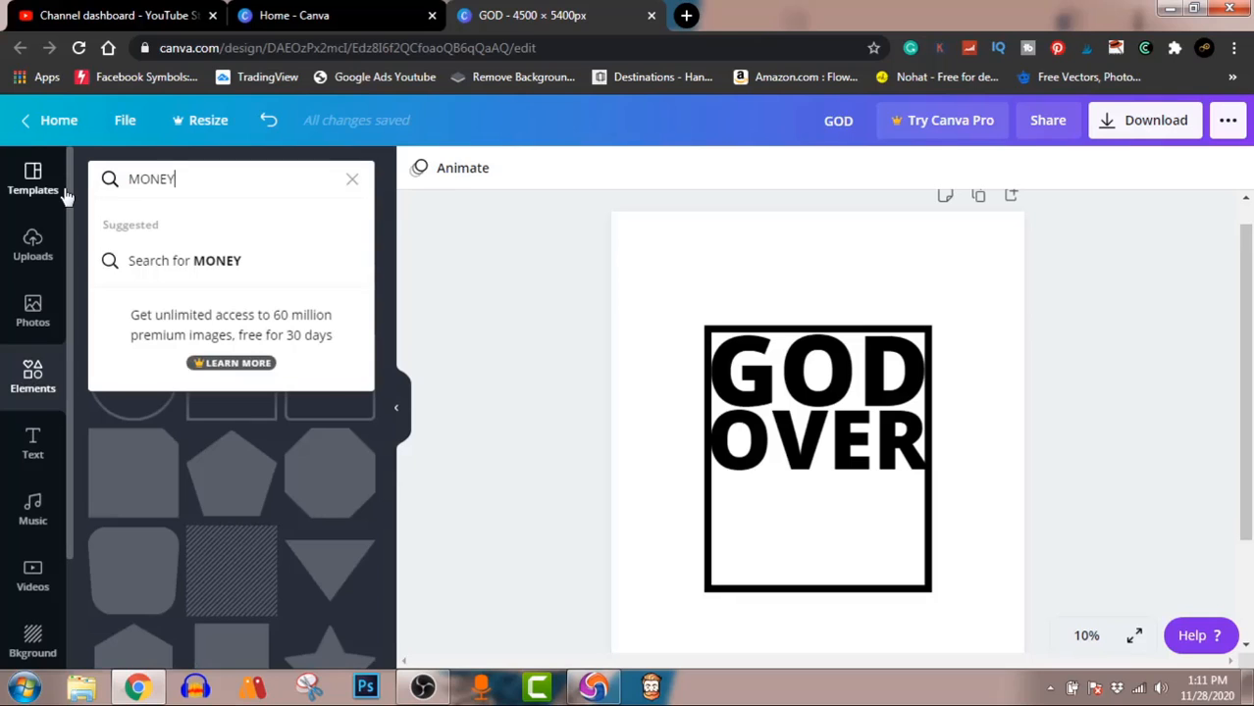
key("Return")
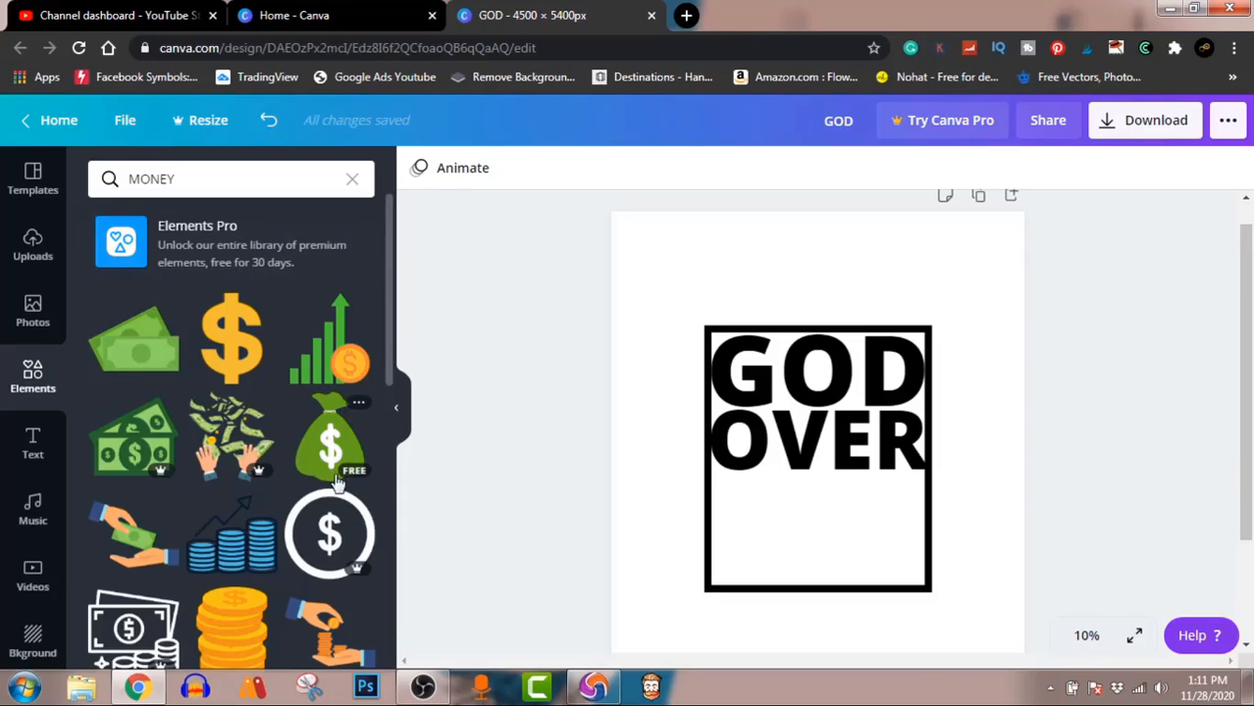
Step: Find the free blue illustration of cash stacks, a money bag and coins and add it to the page
scroll(335, 491, "down", 3)
scroll(335, 491, "down", 5)
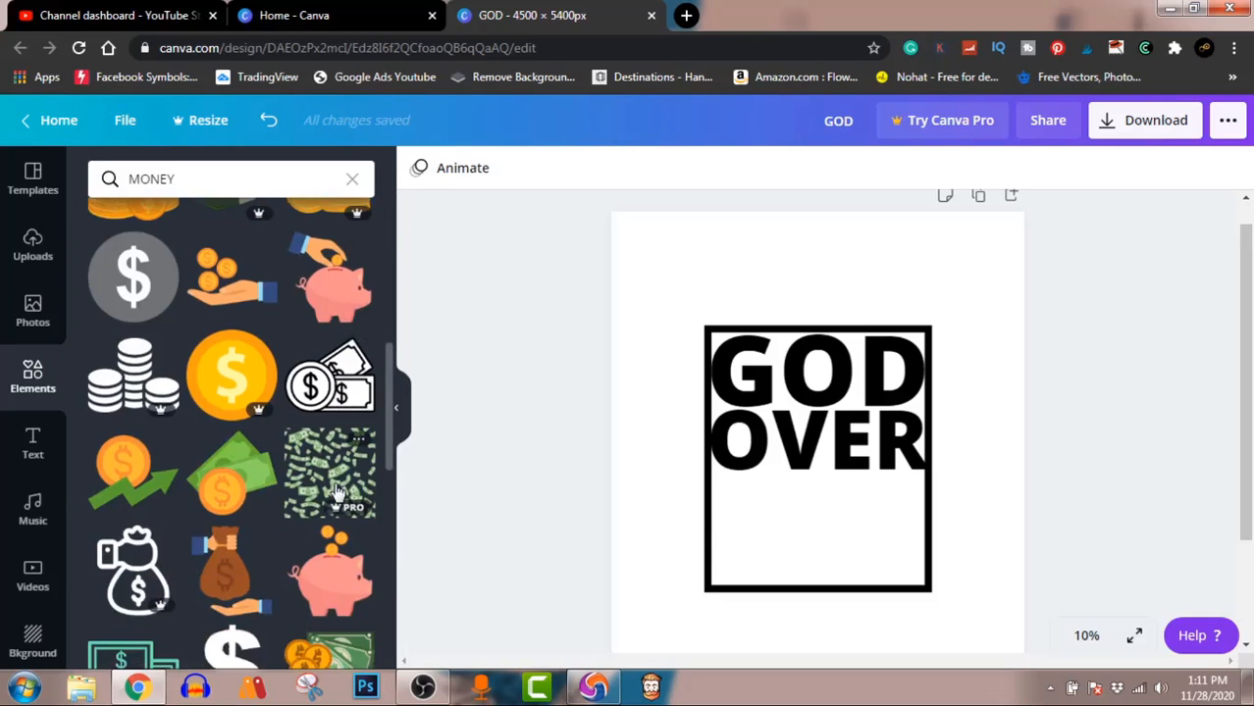
scroll(336, 490, "down", 1)
scroll(336, 491, "down", 2)
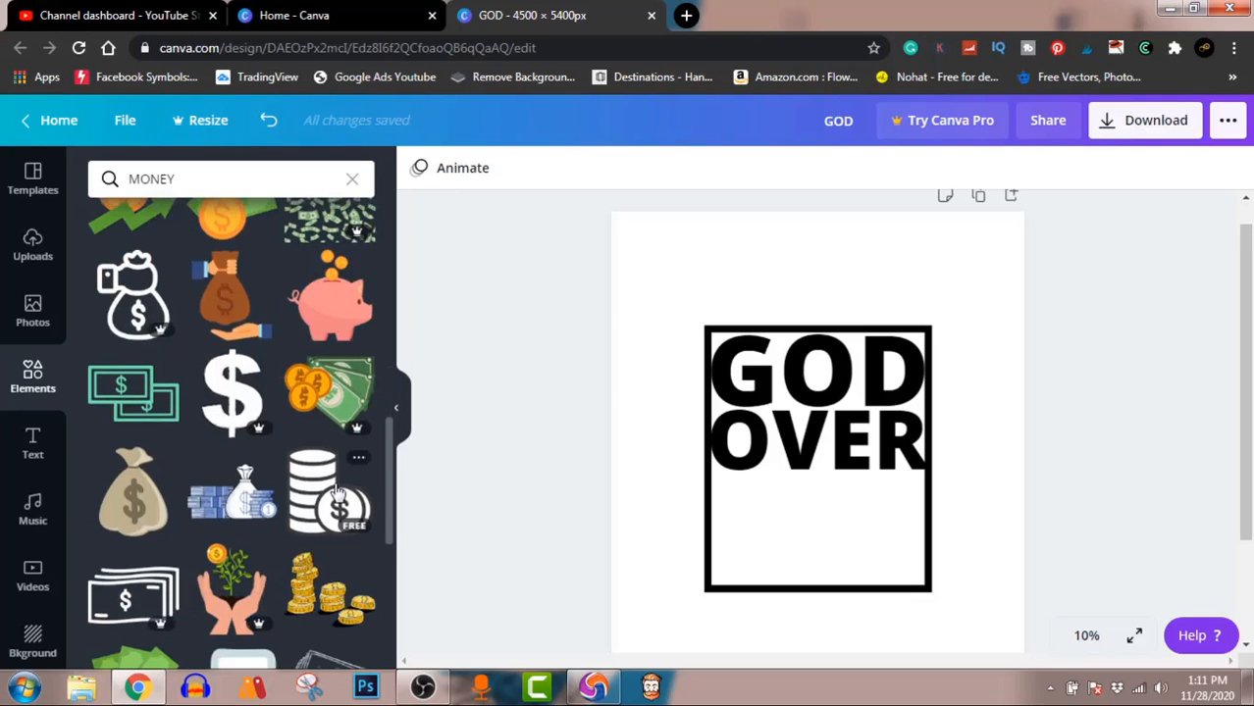
left_click(227, 494)
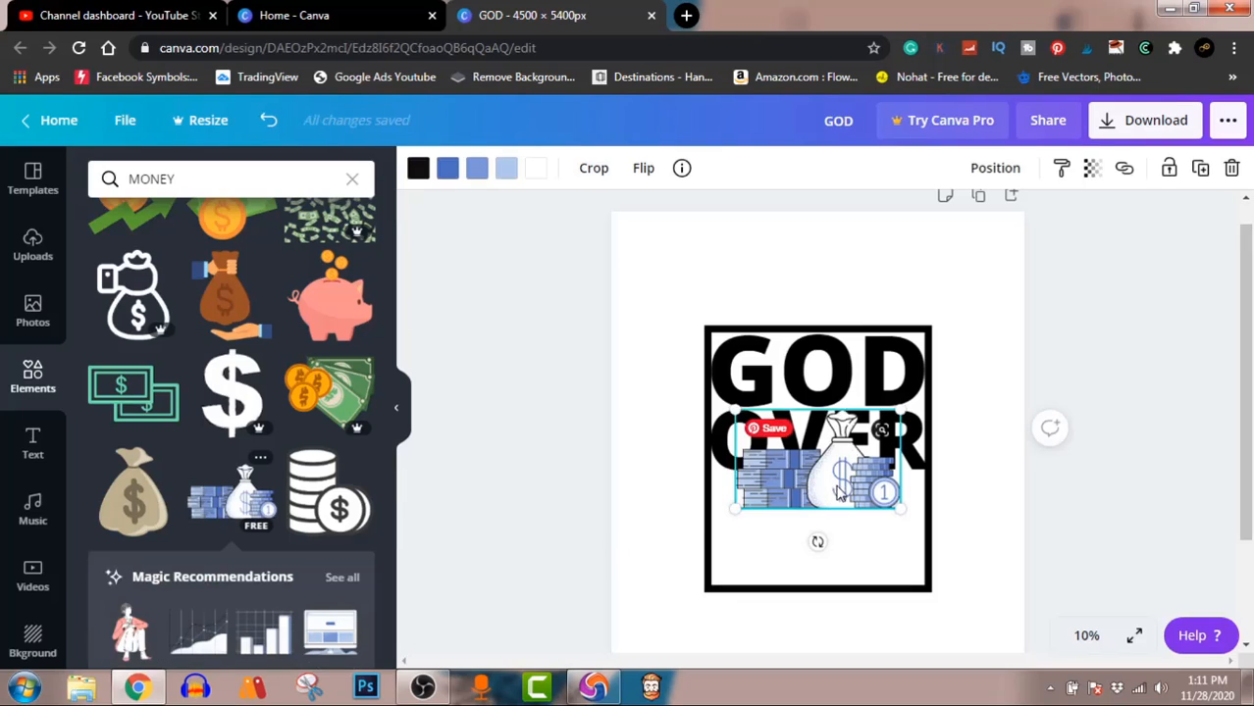
Step: Enlarge the money illustration to slightly wider than the frame and center it over the frame's lower part, overlapping the bottom of OVER
left_click_drag(832, 498, 835, 541)
left_click_drag(898, 565, 981, 629)
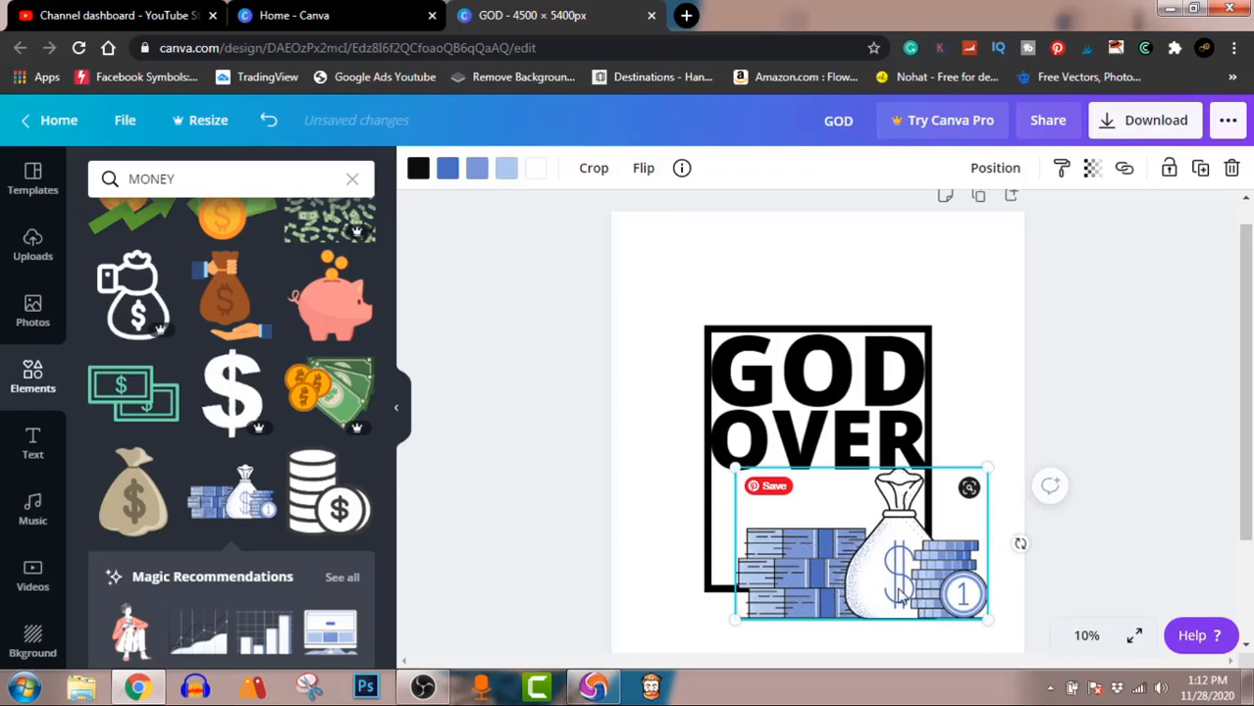
left_click_drag(904, 589, 853, 561)
left_click(1105, 473)
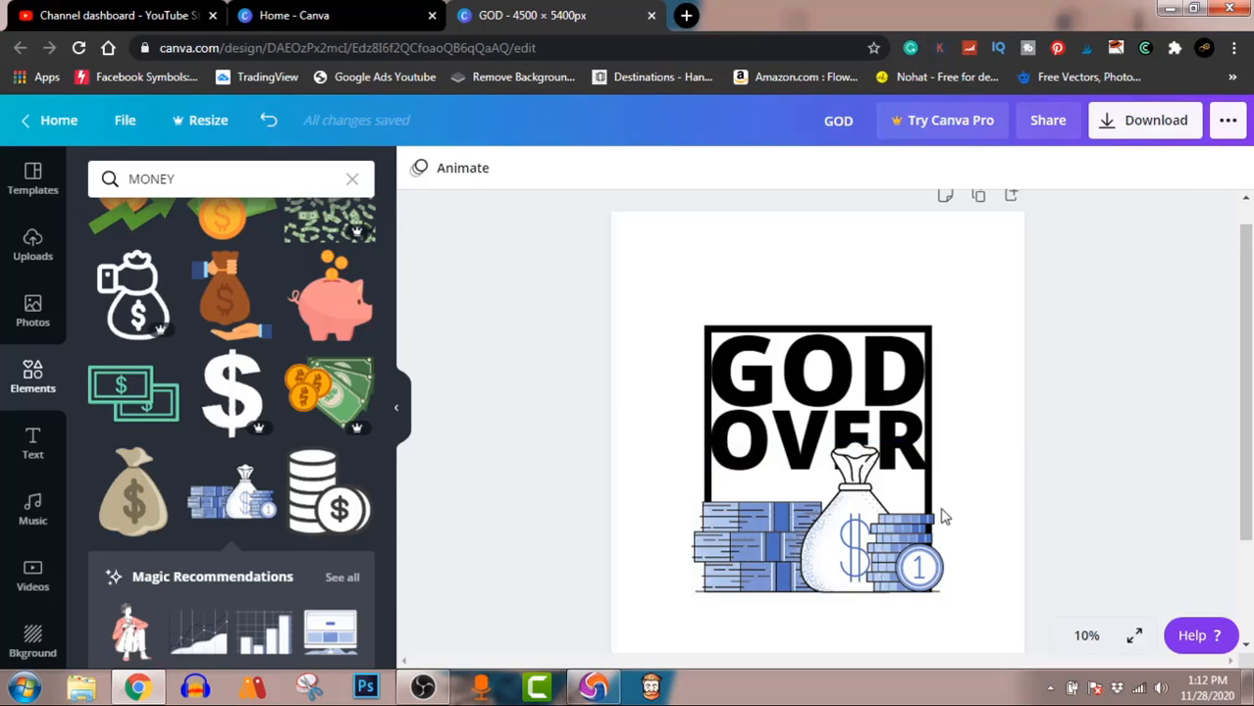
Step: Bring the OVER text forward so it sits in front of the money bag
left_click(804, 439)
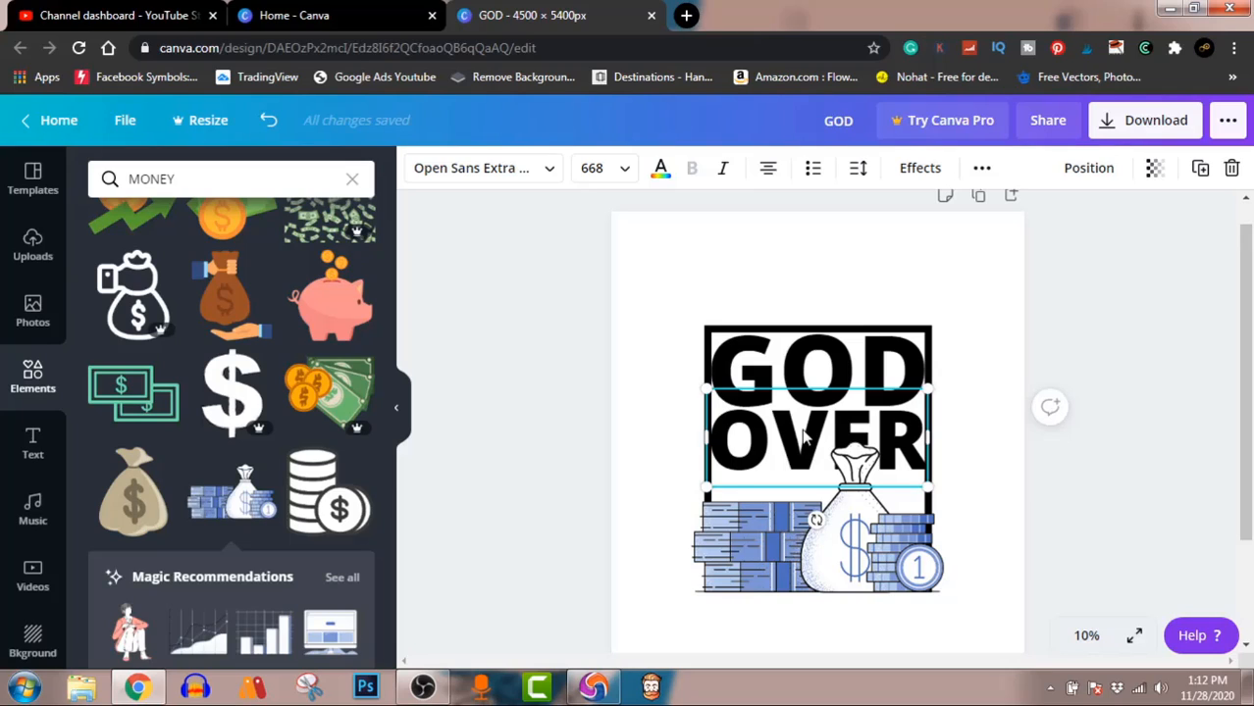
right_click(805, 438)
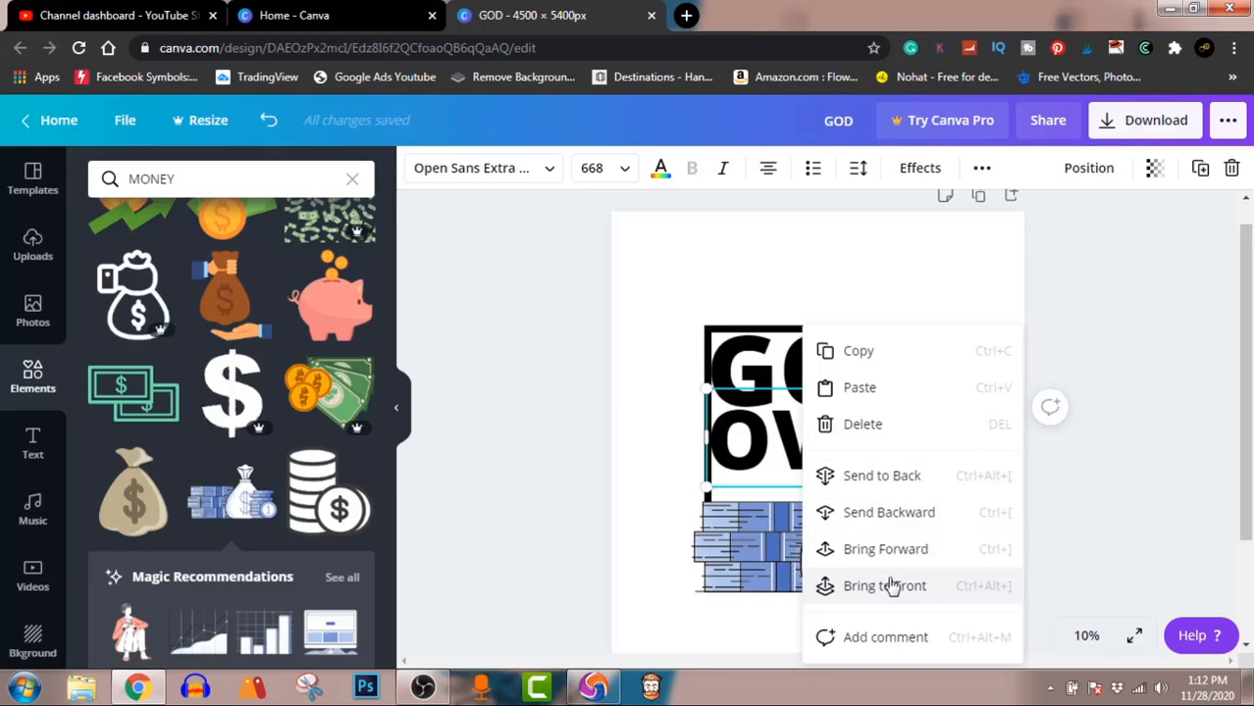
left_click(882, 550)
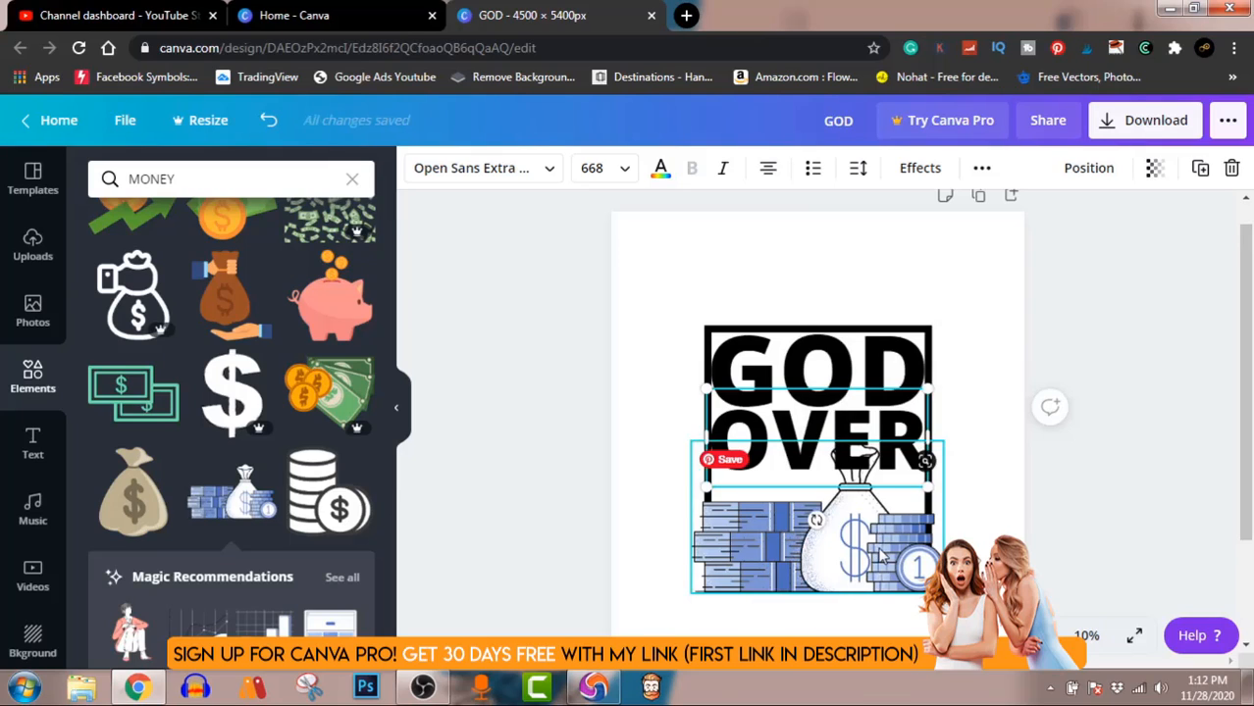
left_click(1154, 526)
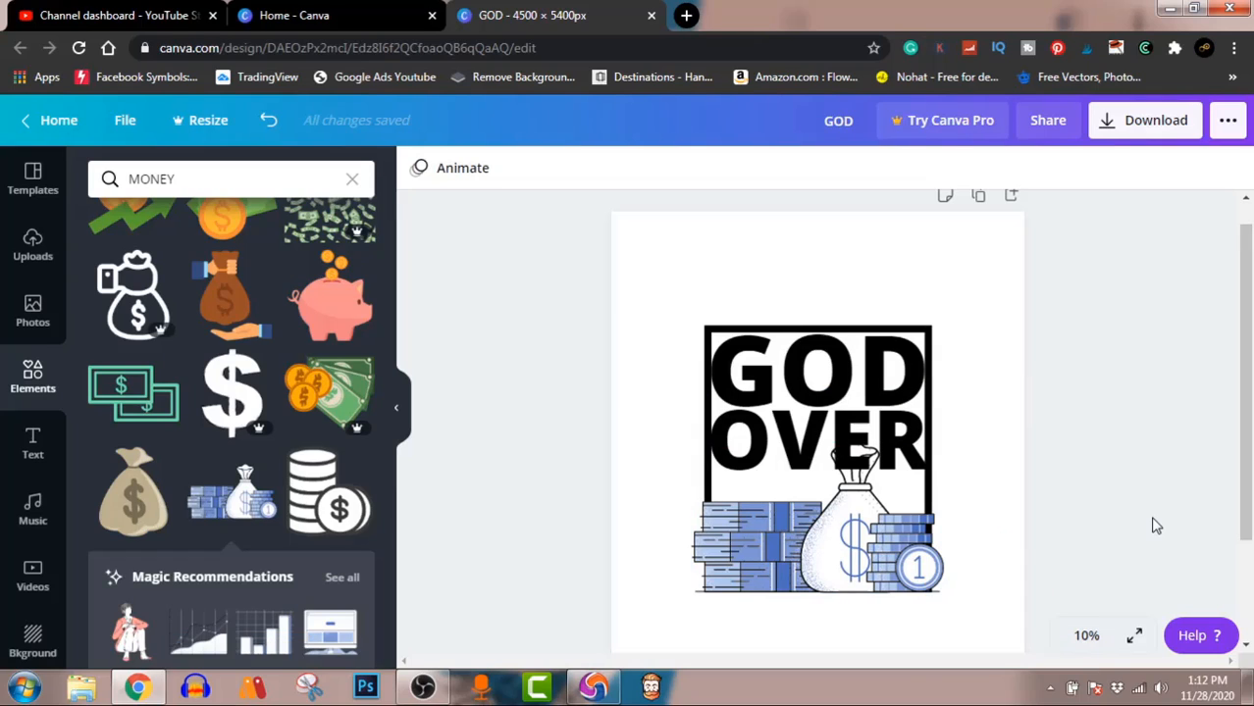
left_click(836, 528)
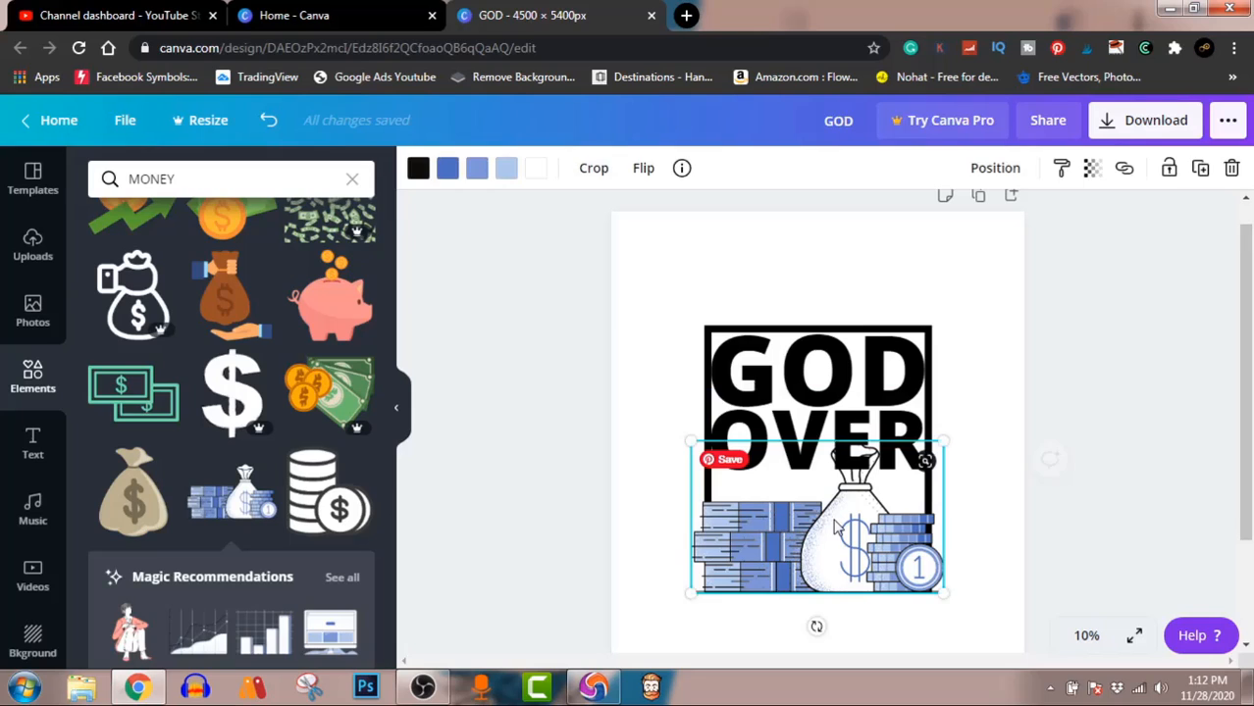
right_click(836, 528)
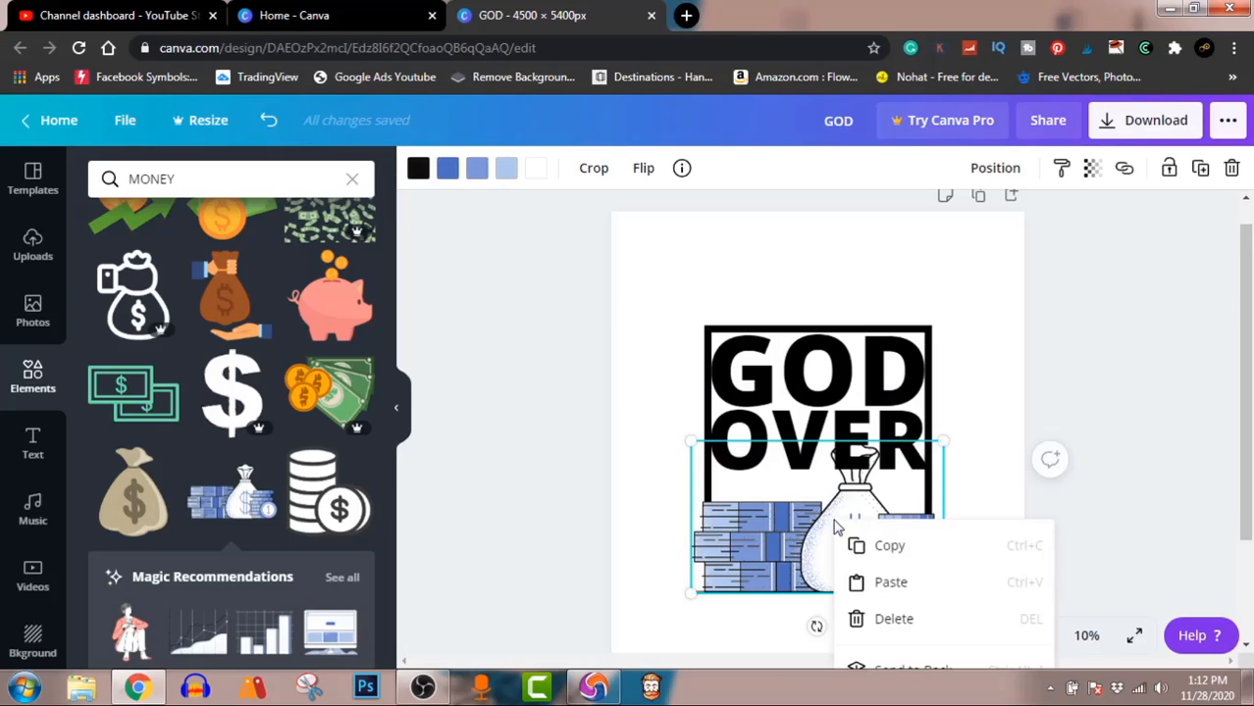
scroll(1151, 331, "down", 3)
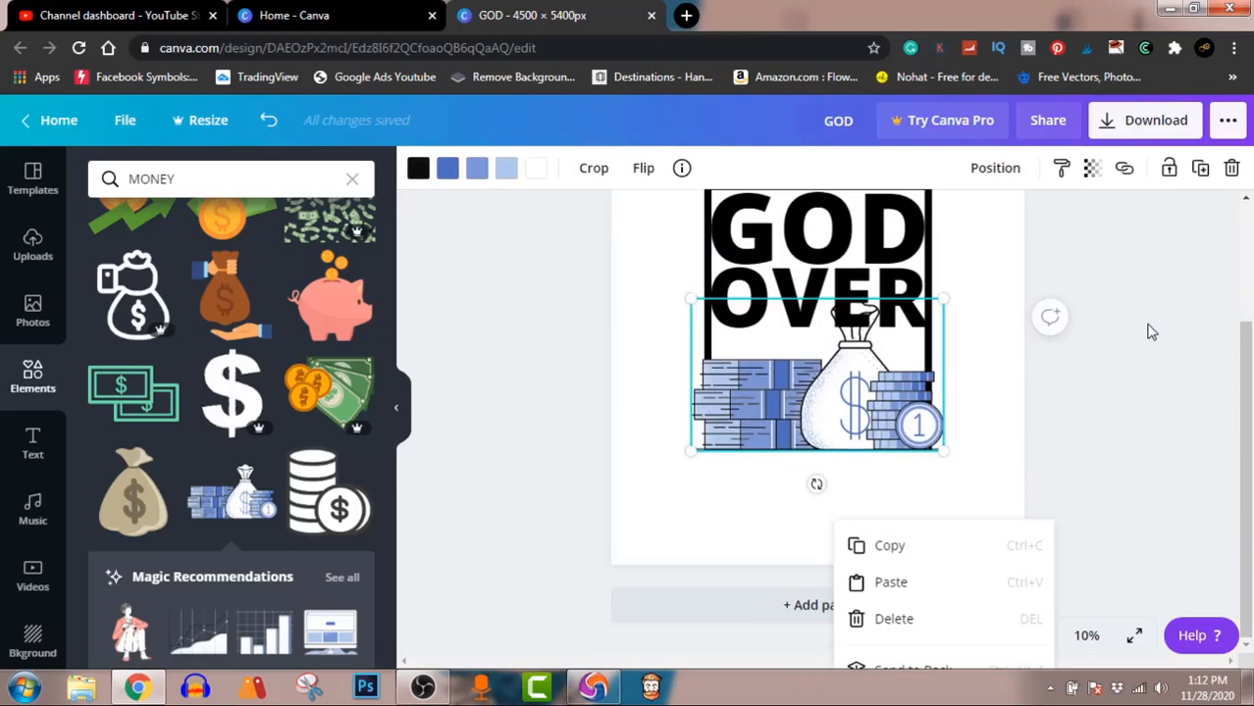
left_click(1152, 331)
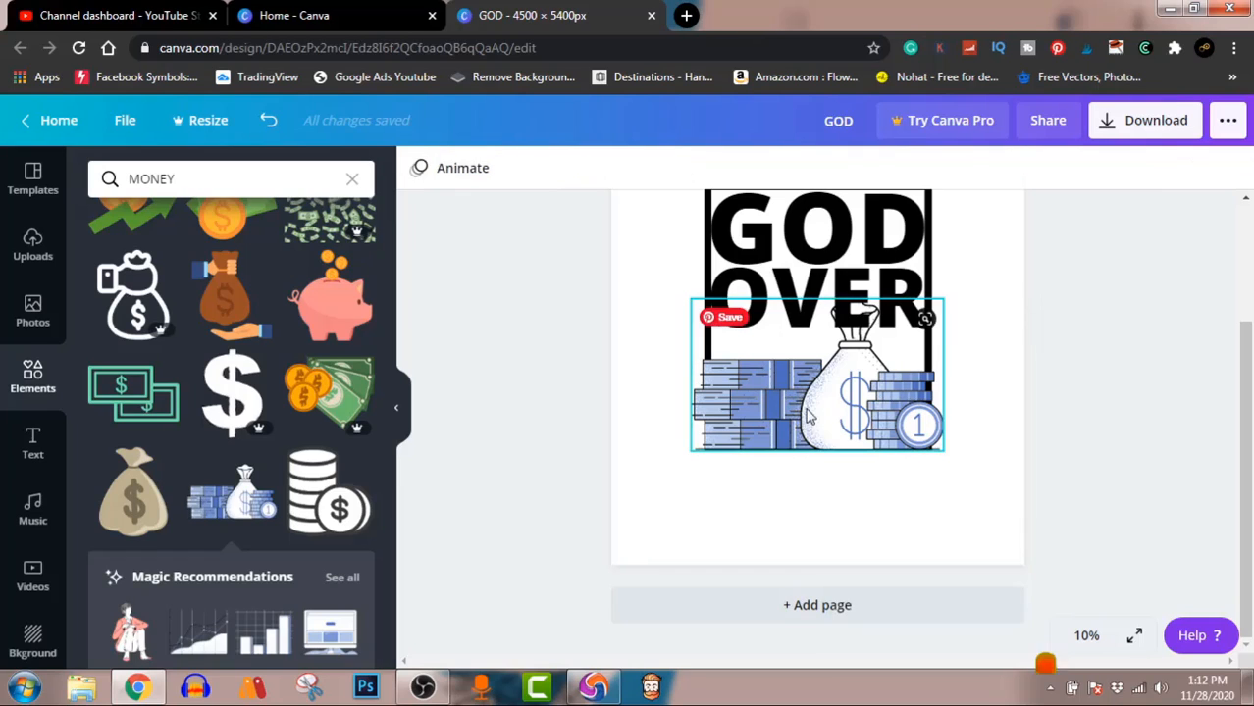
Step: Bring the money illustration forward so the bag overlaps the OVER text
left_click(845, 416)
right_click(880, 379)
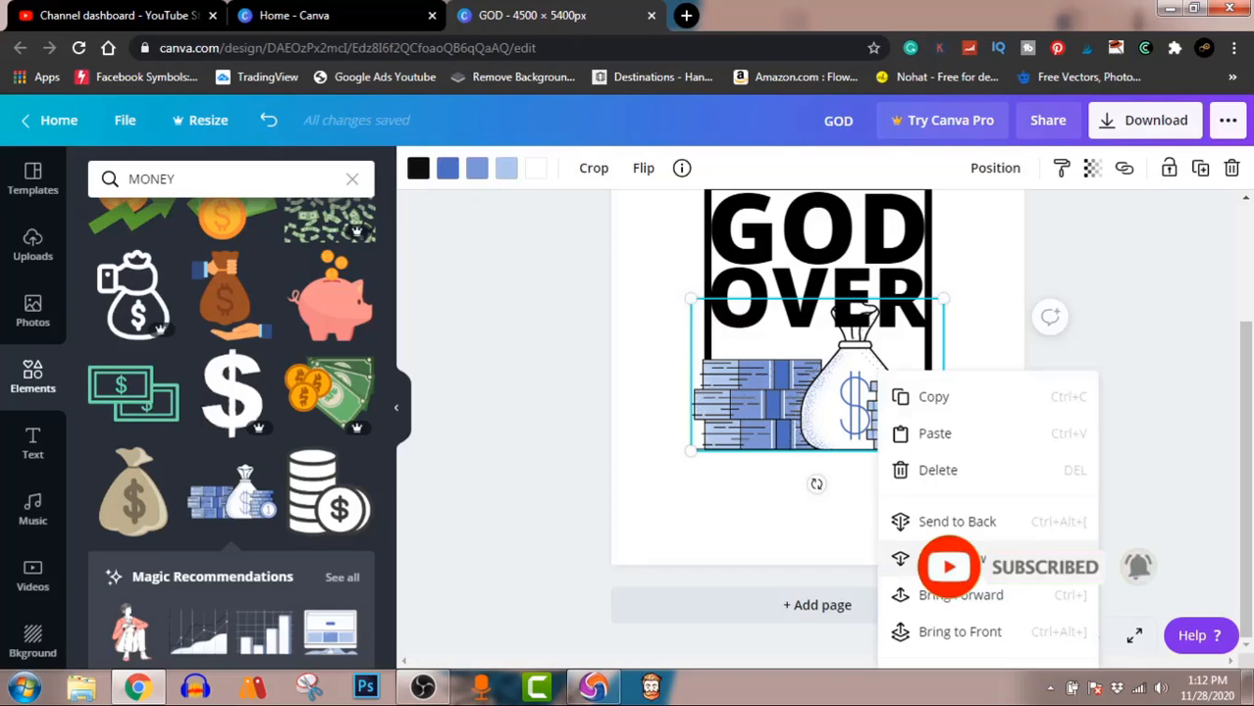
left_click(942, 595)
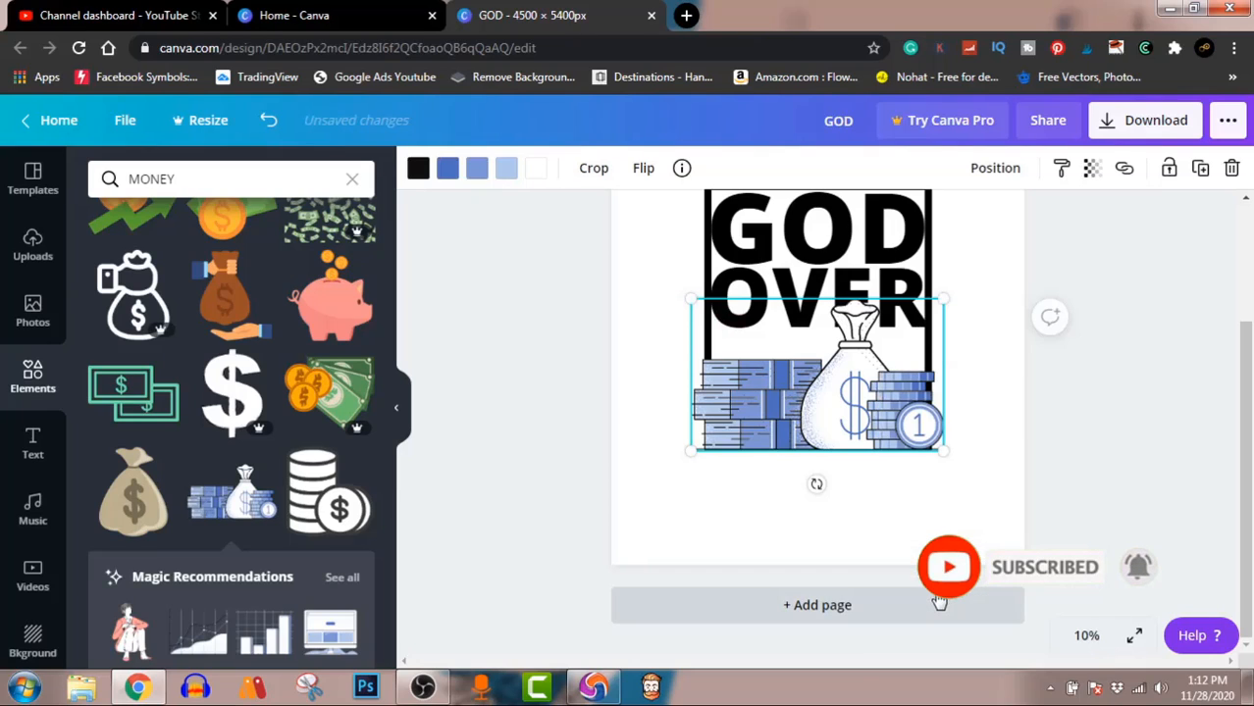
left_click(1149, 457)
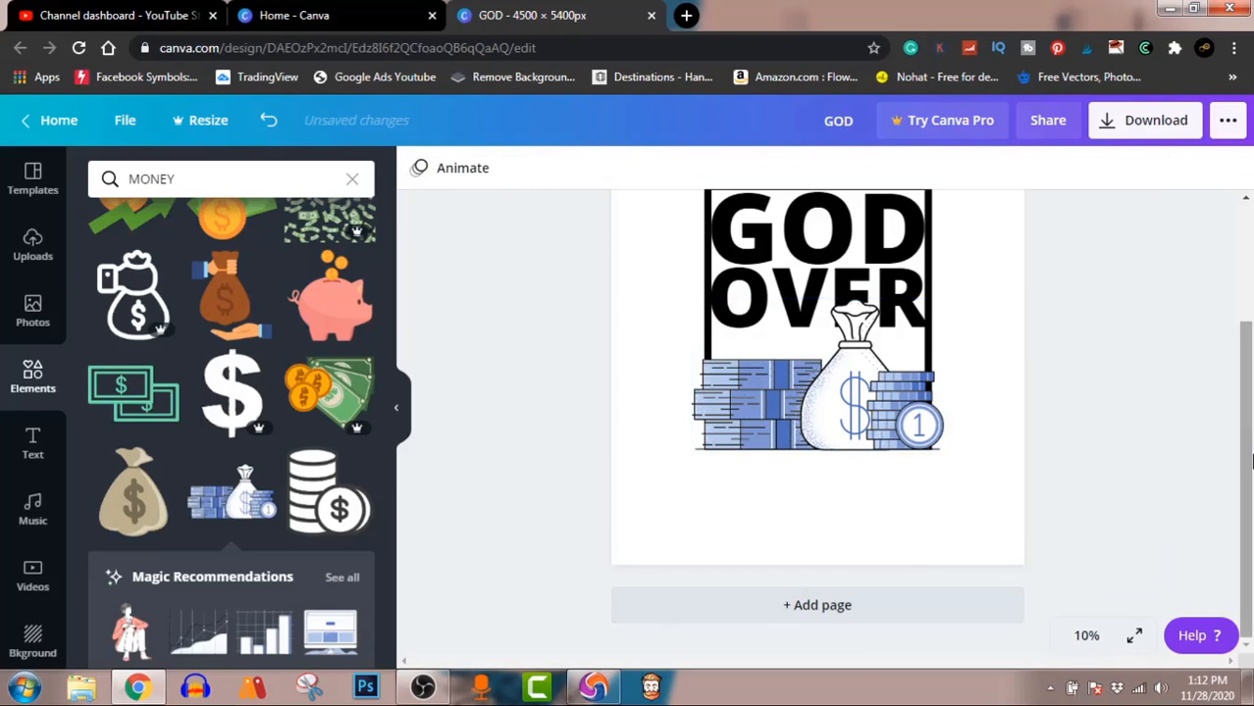
Step: Recolor the GOD text with the medium blue from the document colors
left_click_drag(1249, 471, 1243, 417)
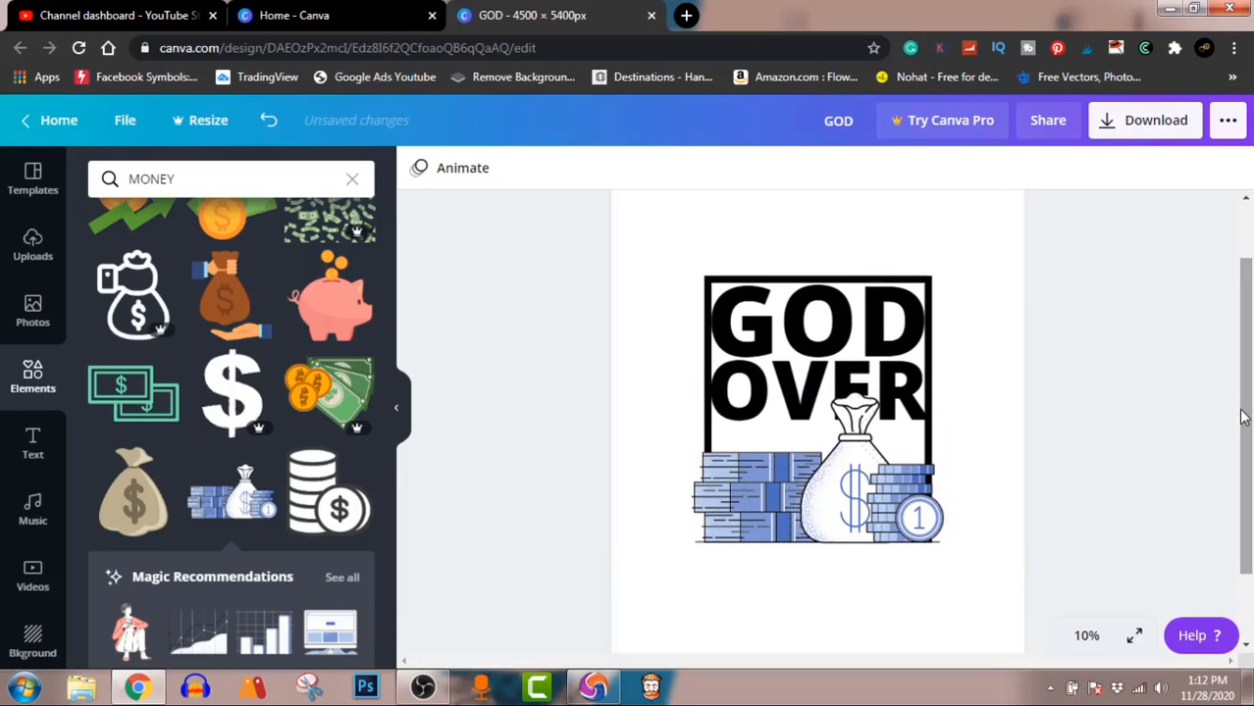
left_click(848, 332)
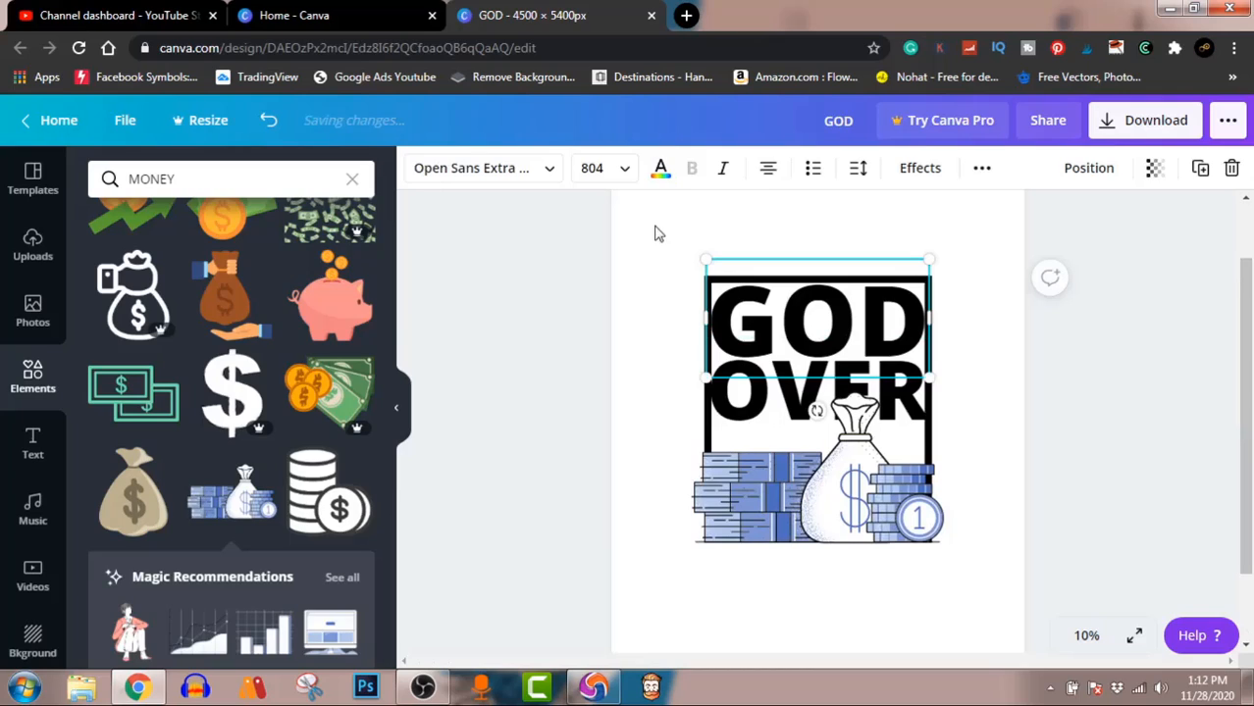
left_click(661, 169)
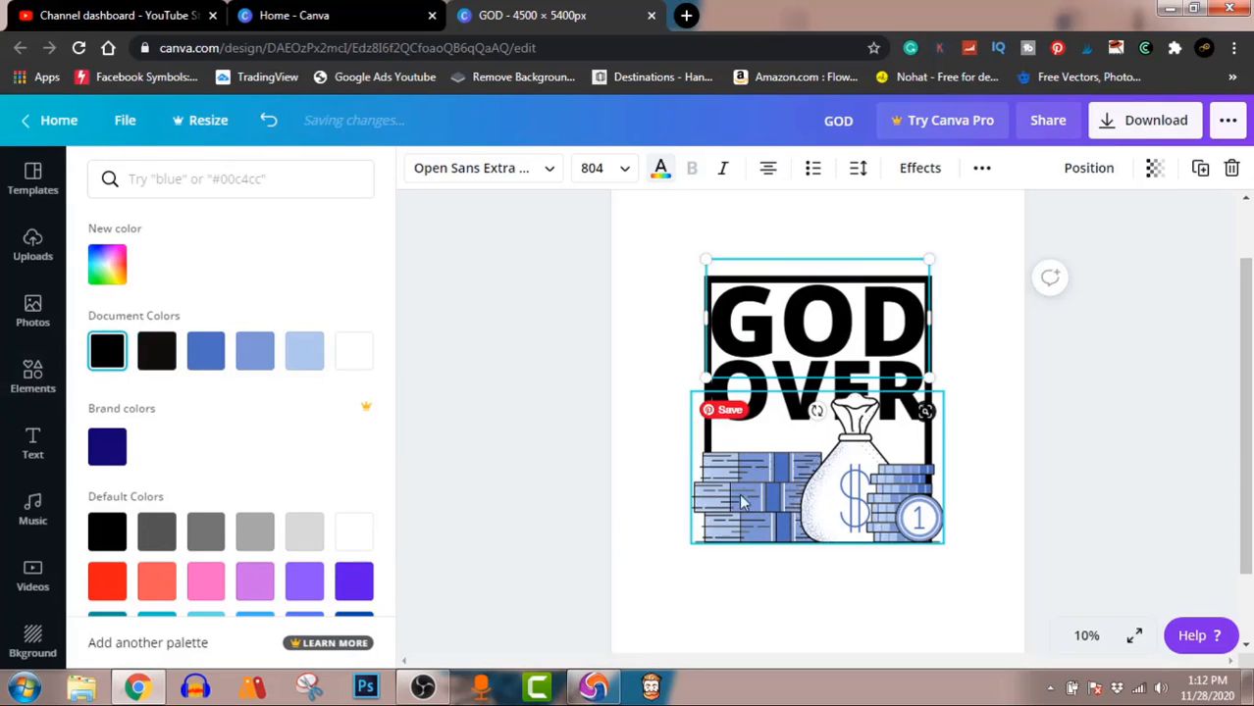
left_click(249, 359)
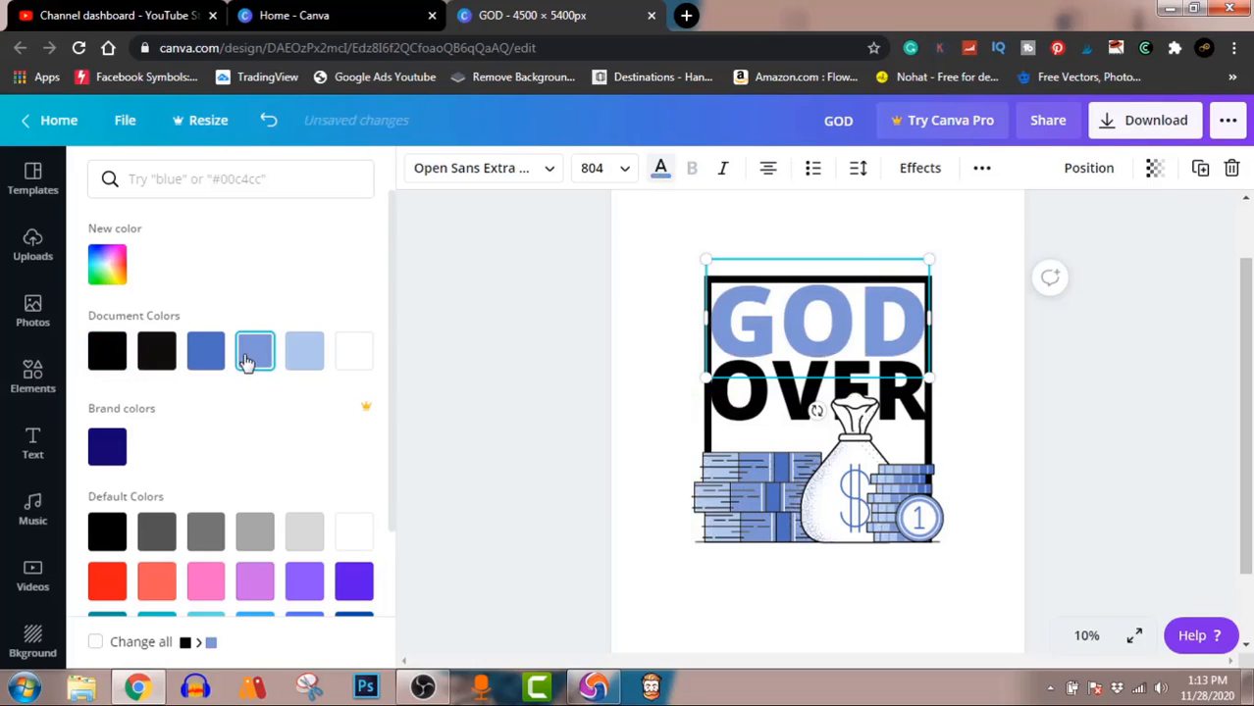
Step: Try the lightest document blue on the OVER text, and settle on the darkest blue of the document colors
left_click(790, 389)
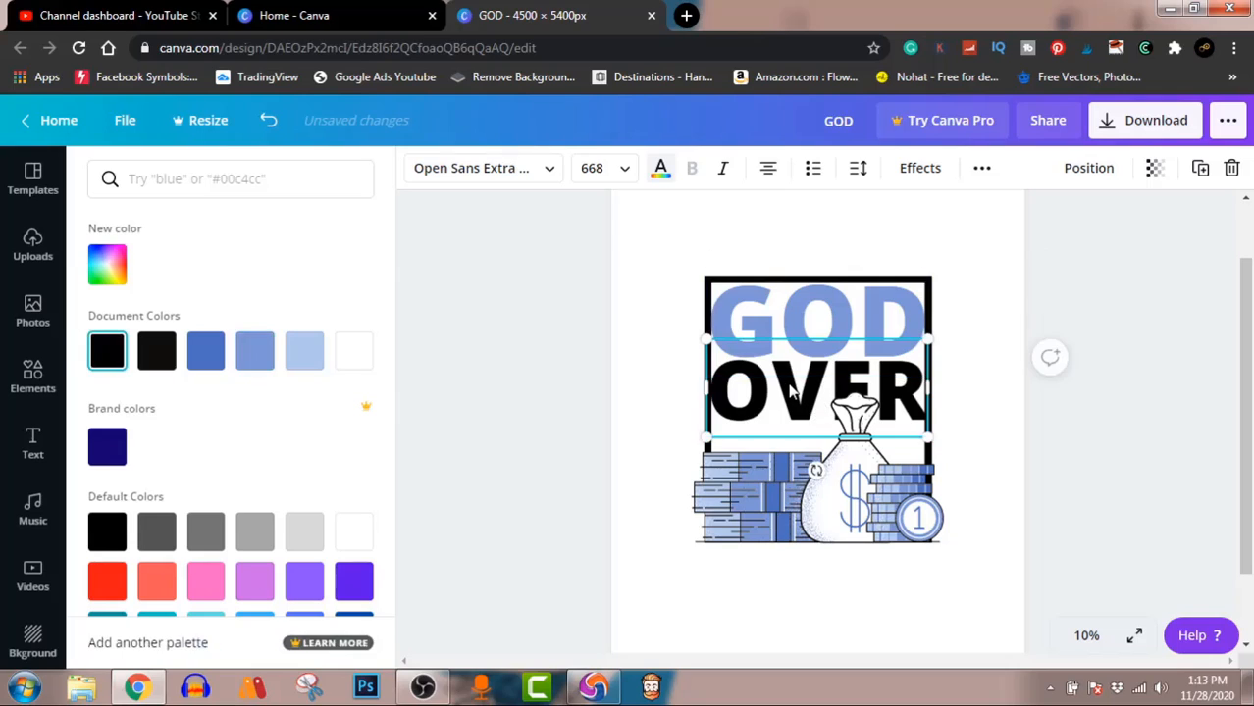
left_click(304, 354)
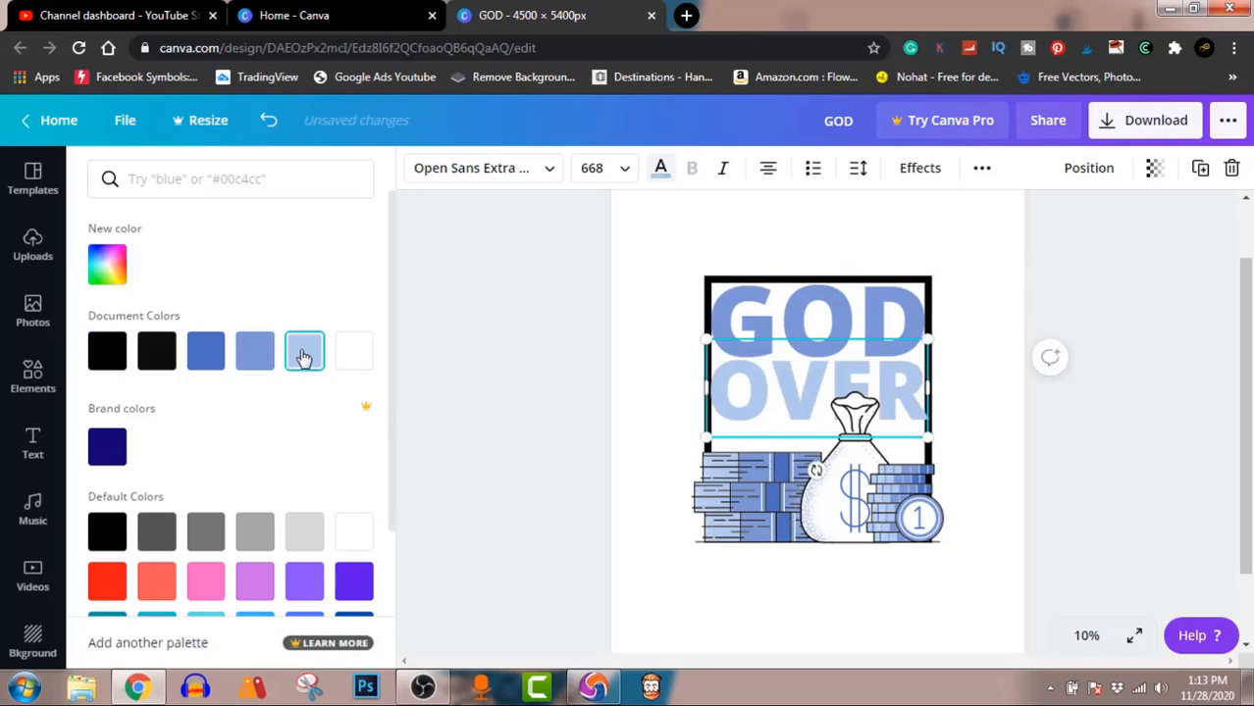
left_click(206, 355)
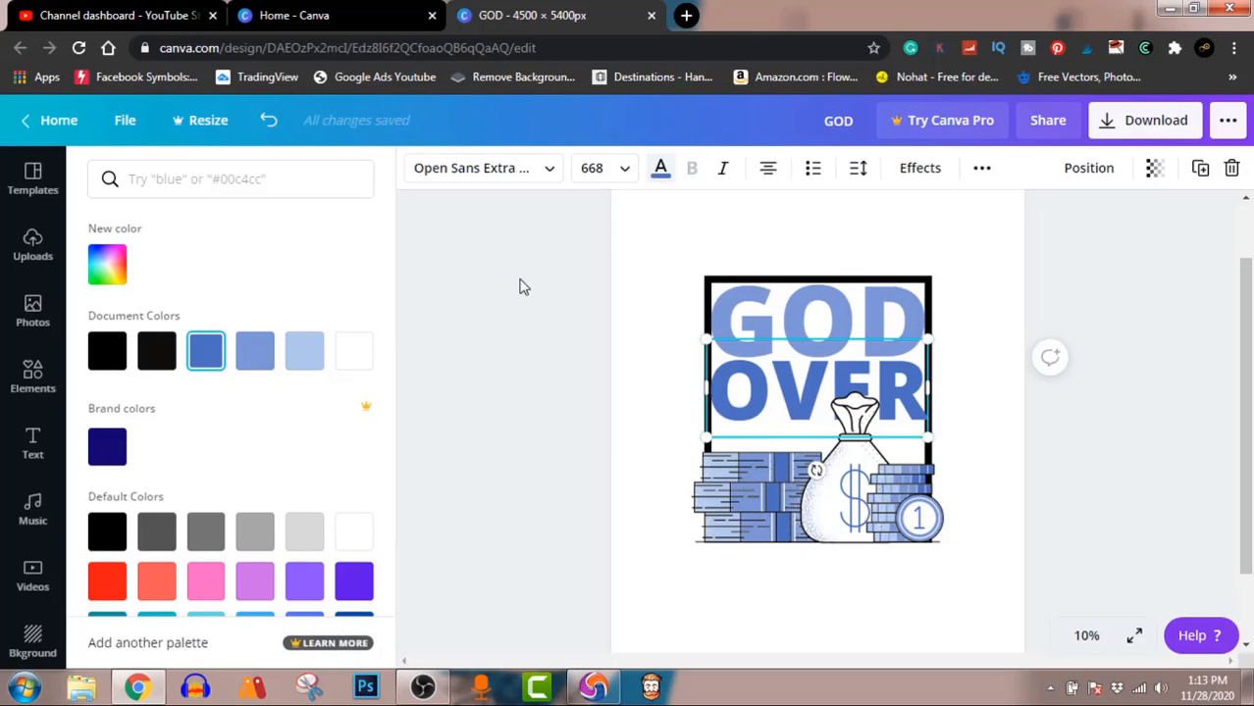
left_click(1131, 280)
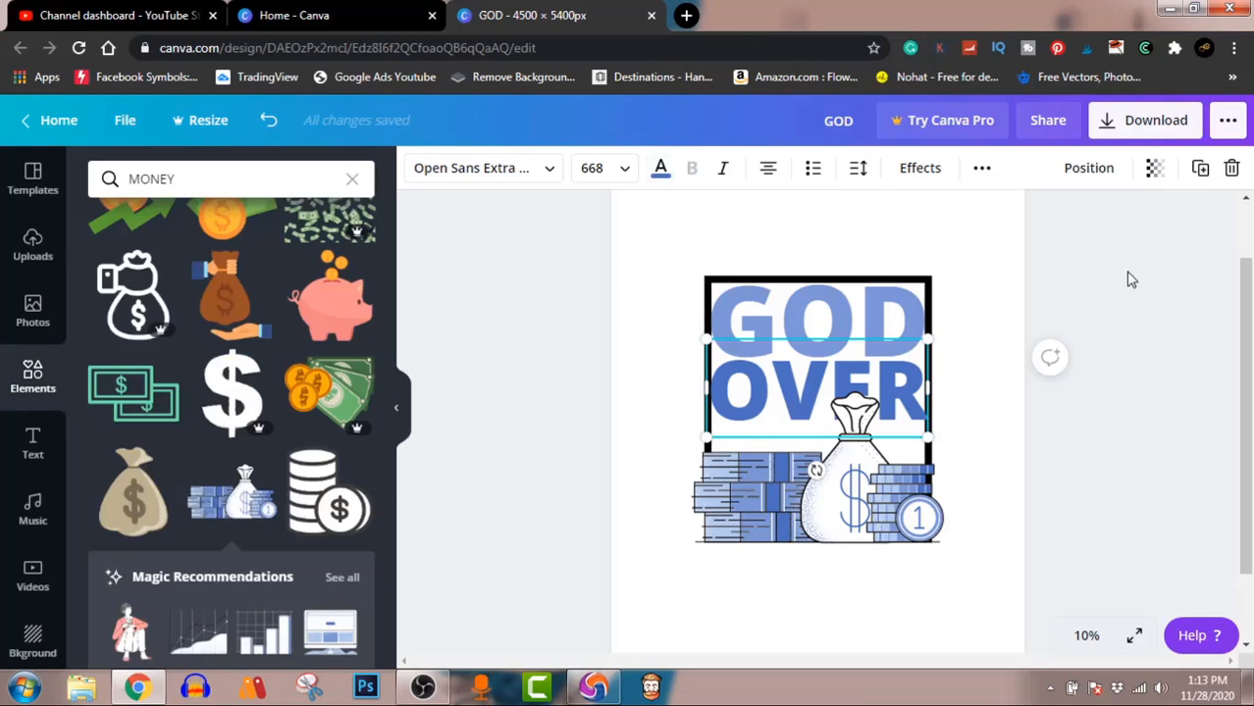
left_click(1132, 279)
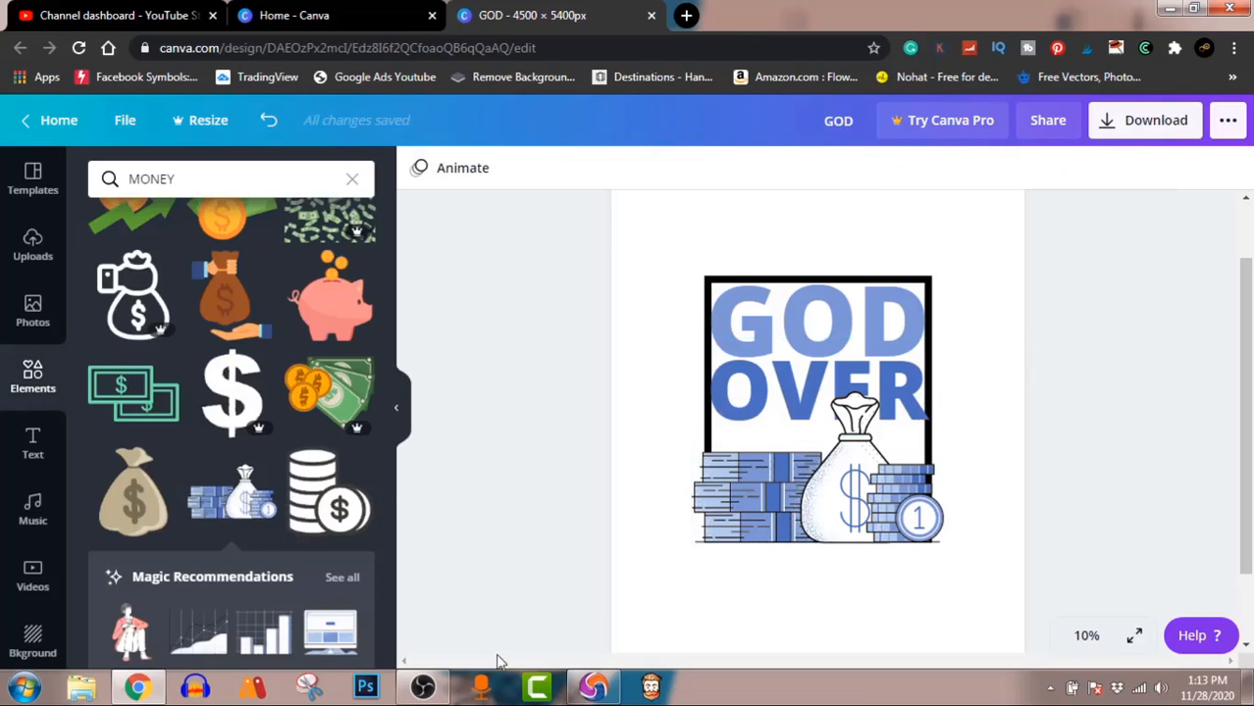
left_click(430, 688)
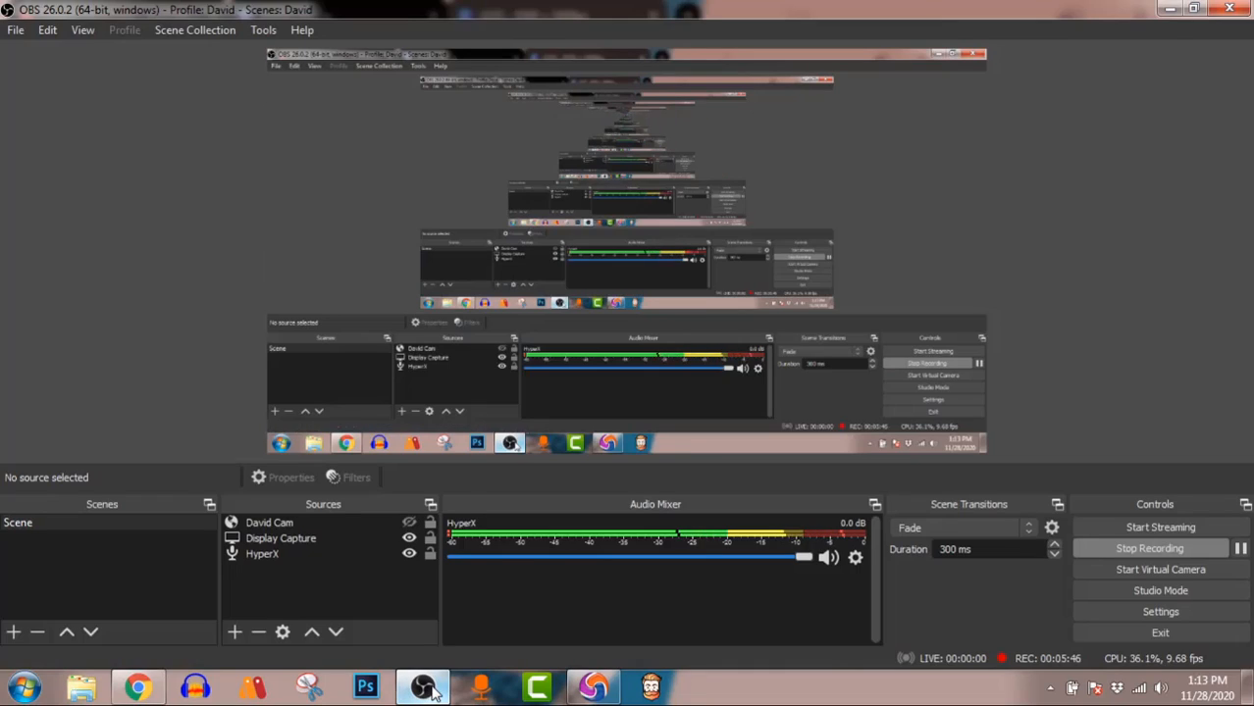
left_click(430, 688)
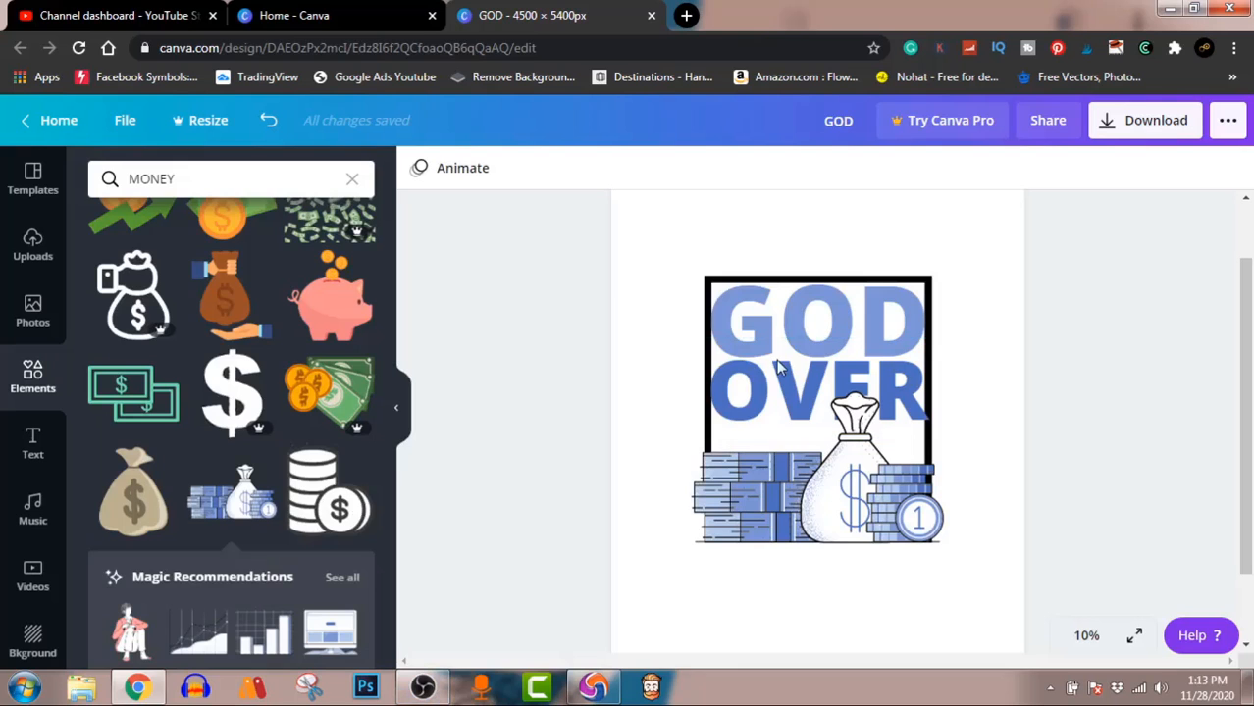
Step: Download the design as a PNG at 4500 × 5400 px and dismiss the referral offer
left_click(1156, 122)
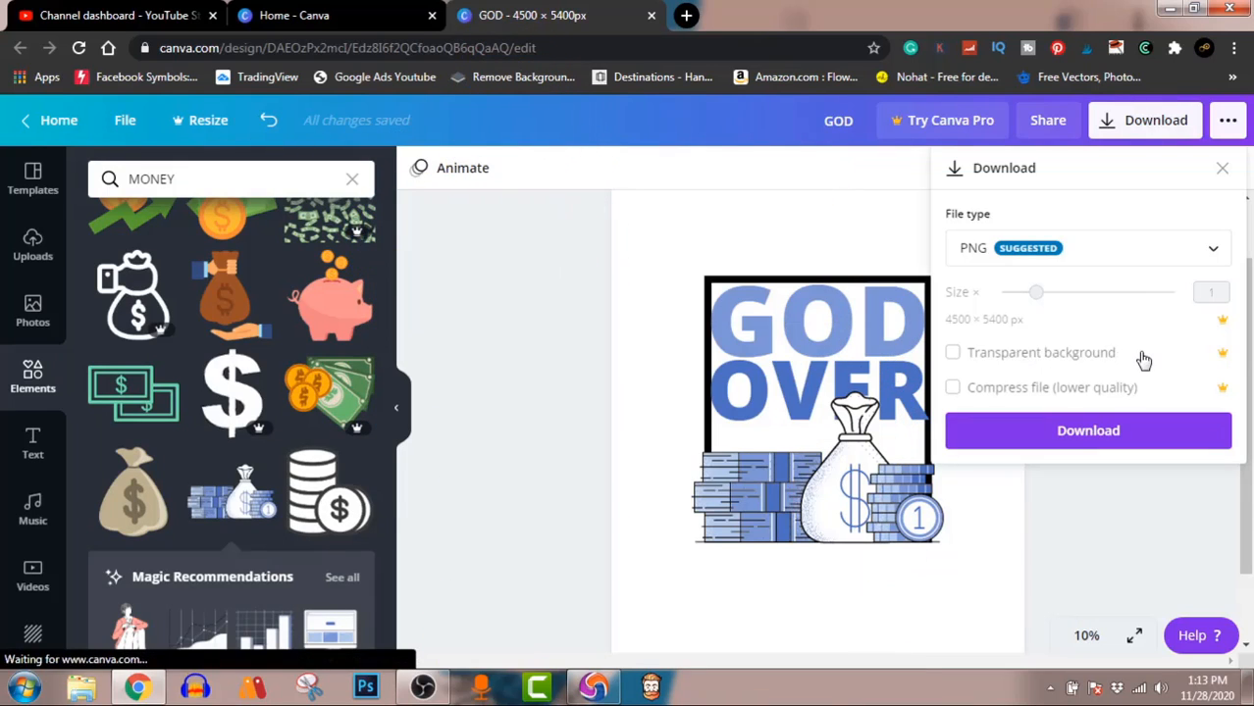
left_click(1135, 437)
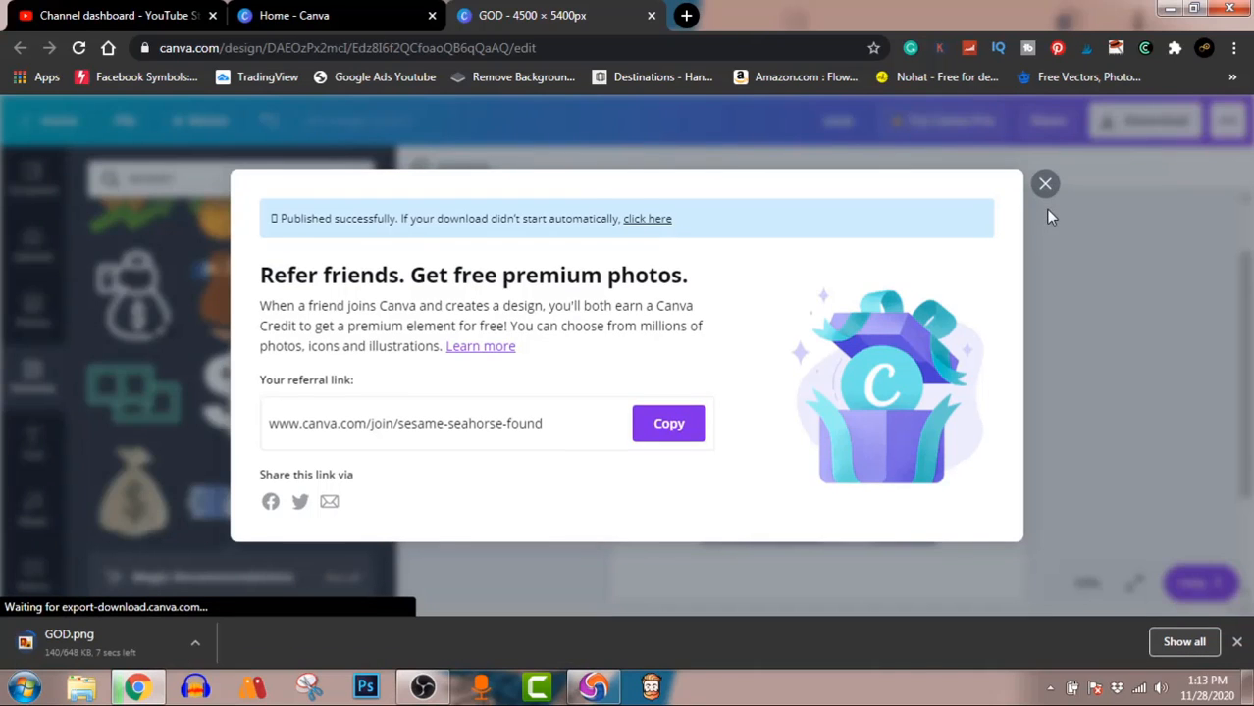
left_click(1045, 185)
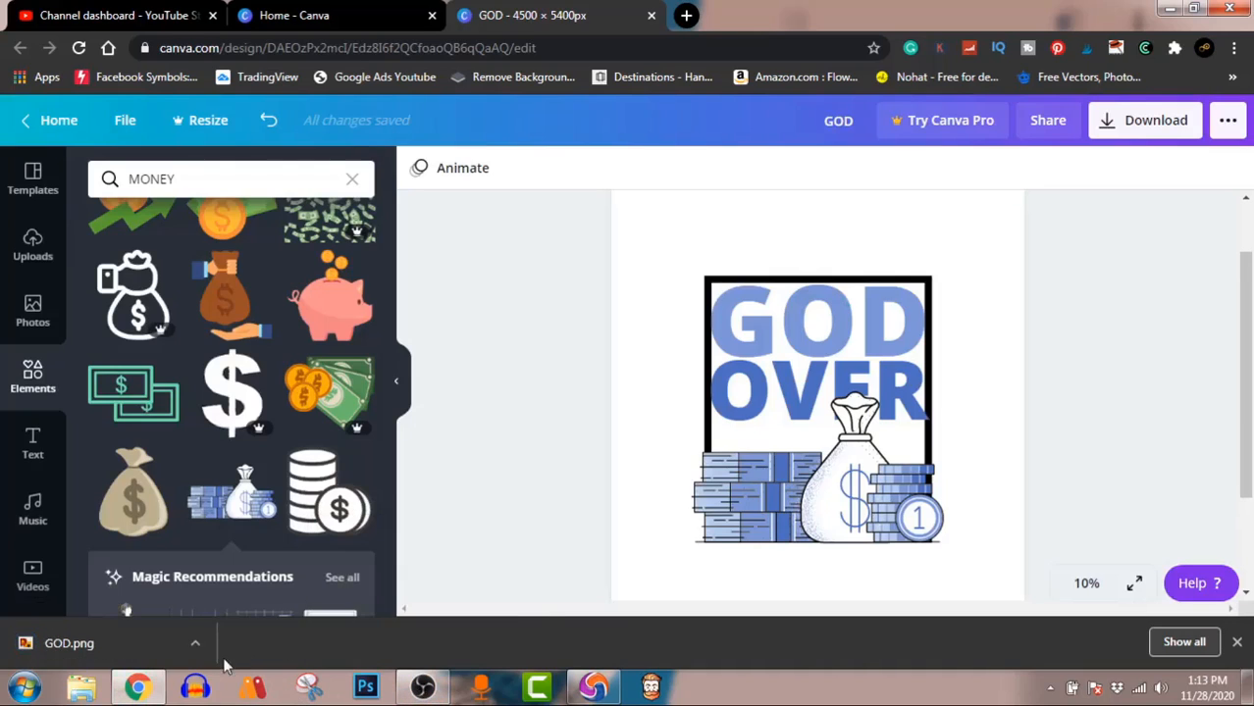
Step: Show the downloaded GOD.png in its folder and open it in Windows Photo Viewer to inspect the exported design
left_click(194, 648)
left_click(280, 595)
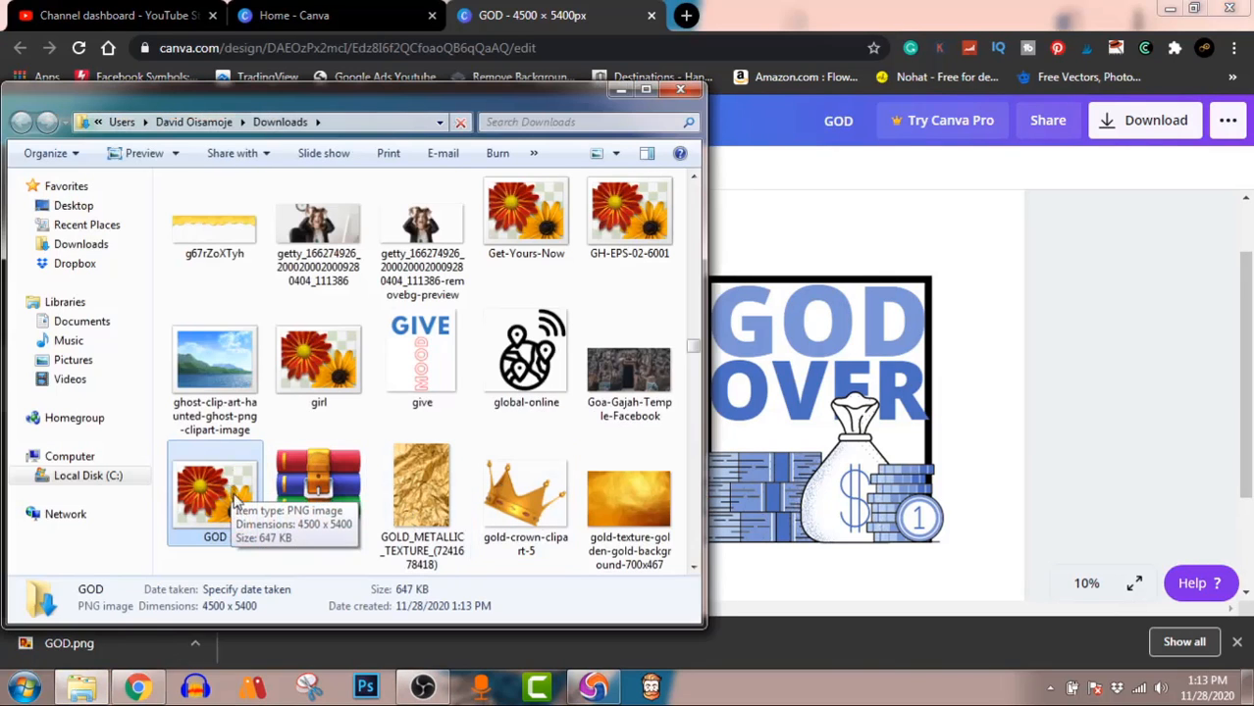
double_click(211, 493)
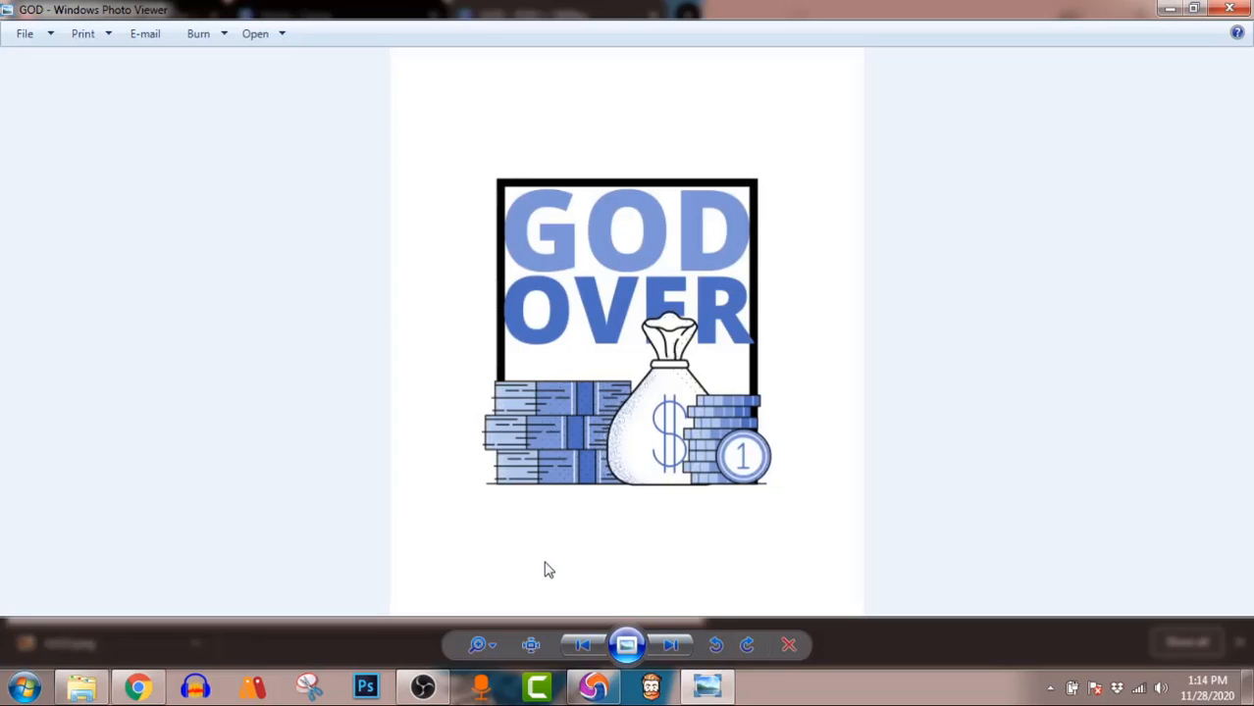
left_click(425, 687)
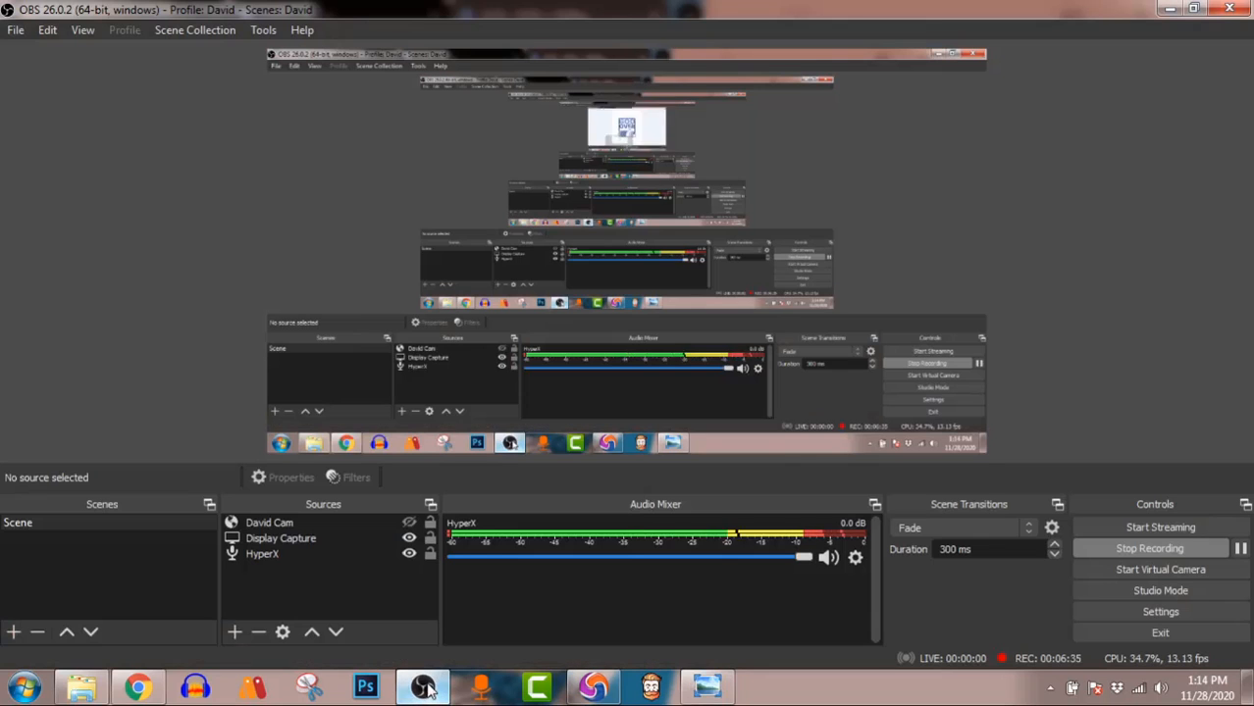